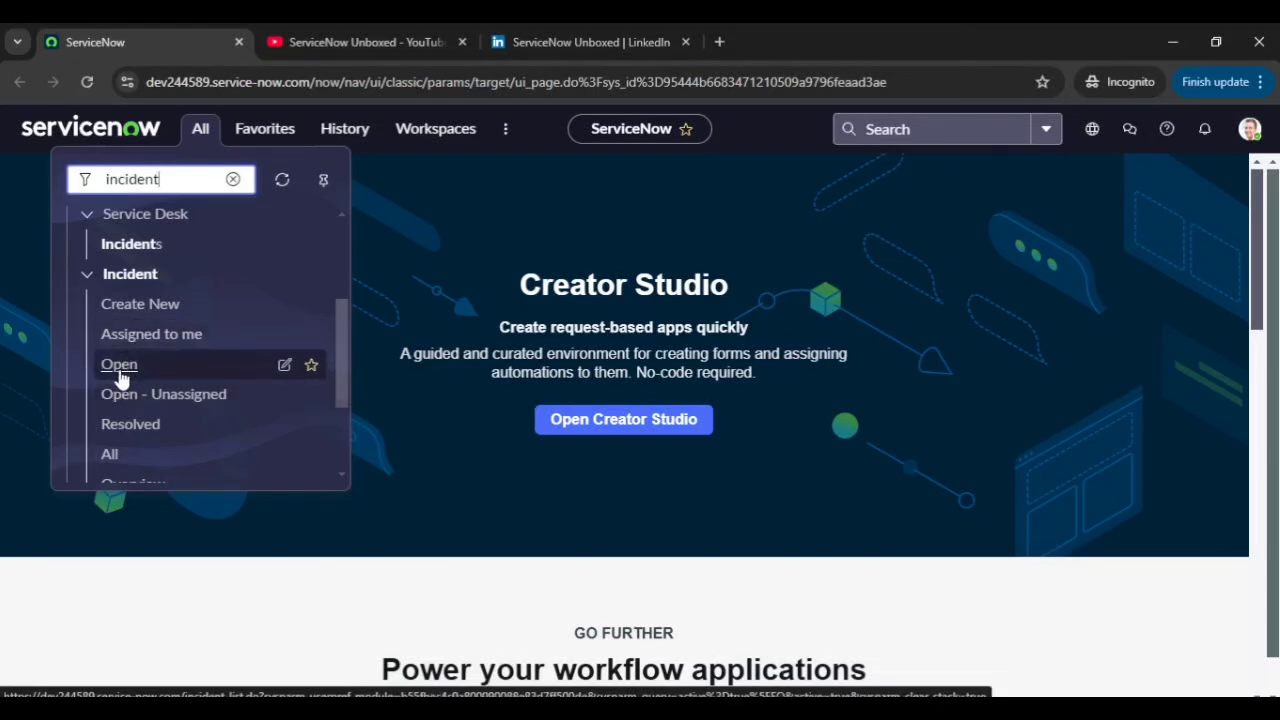
- Show the list of open incidents and start a new incident record
{"action": "left_click", "coordinate": [119, 365]}
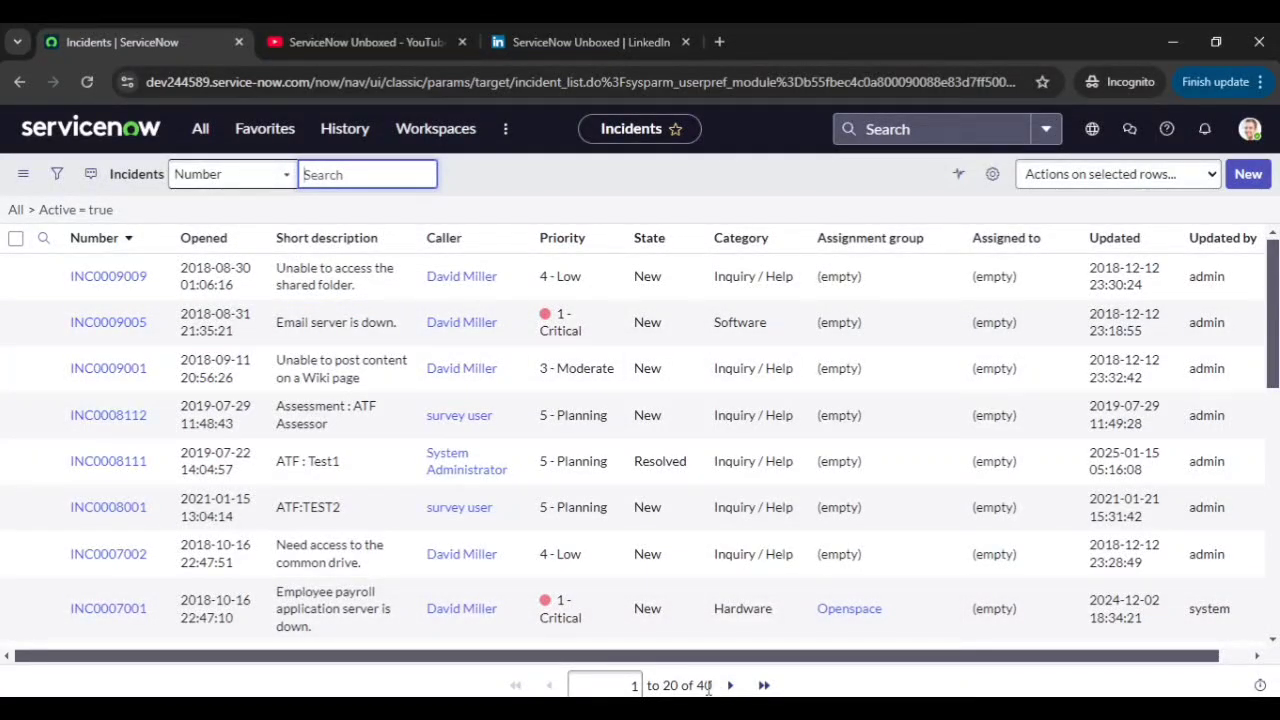
{"action": "left_click", "coordinate": [656, 170]}
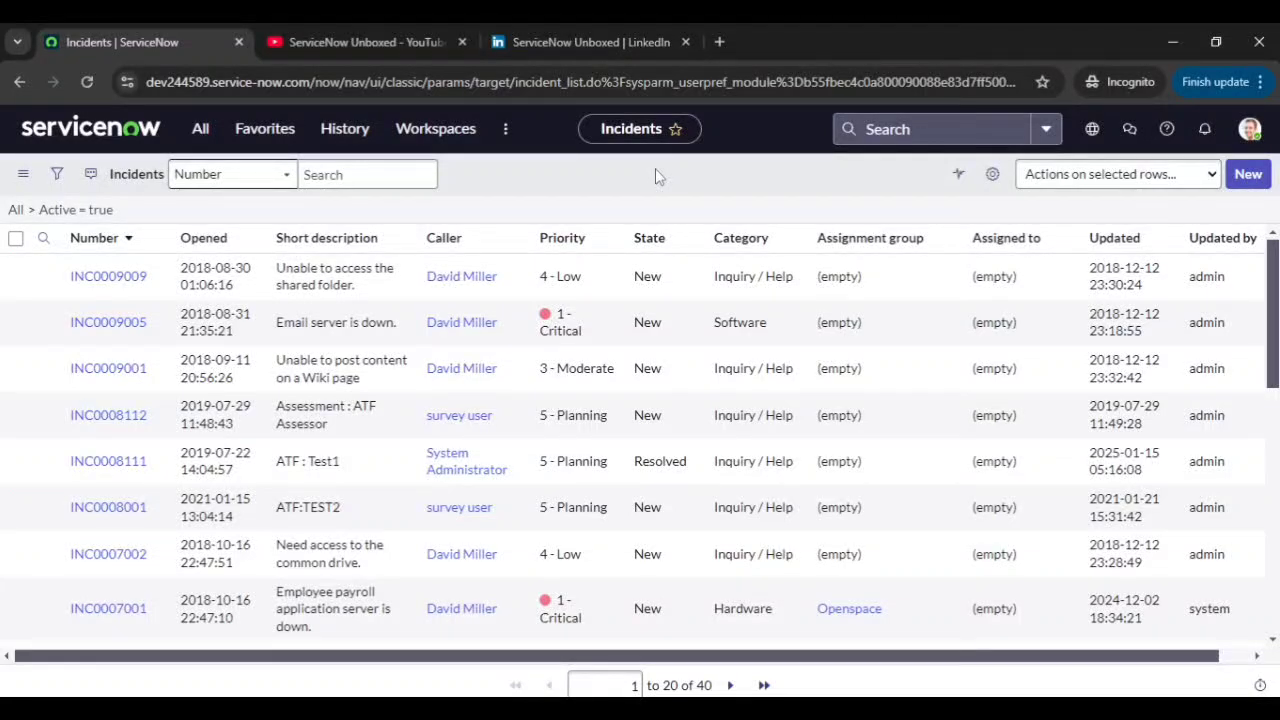
{"action": "left_click", "coordinate": [1251, 181]}
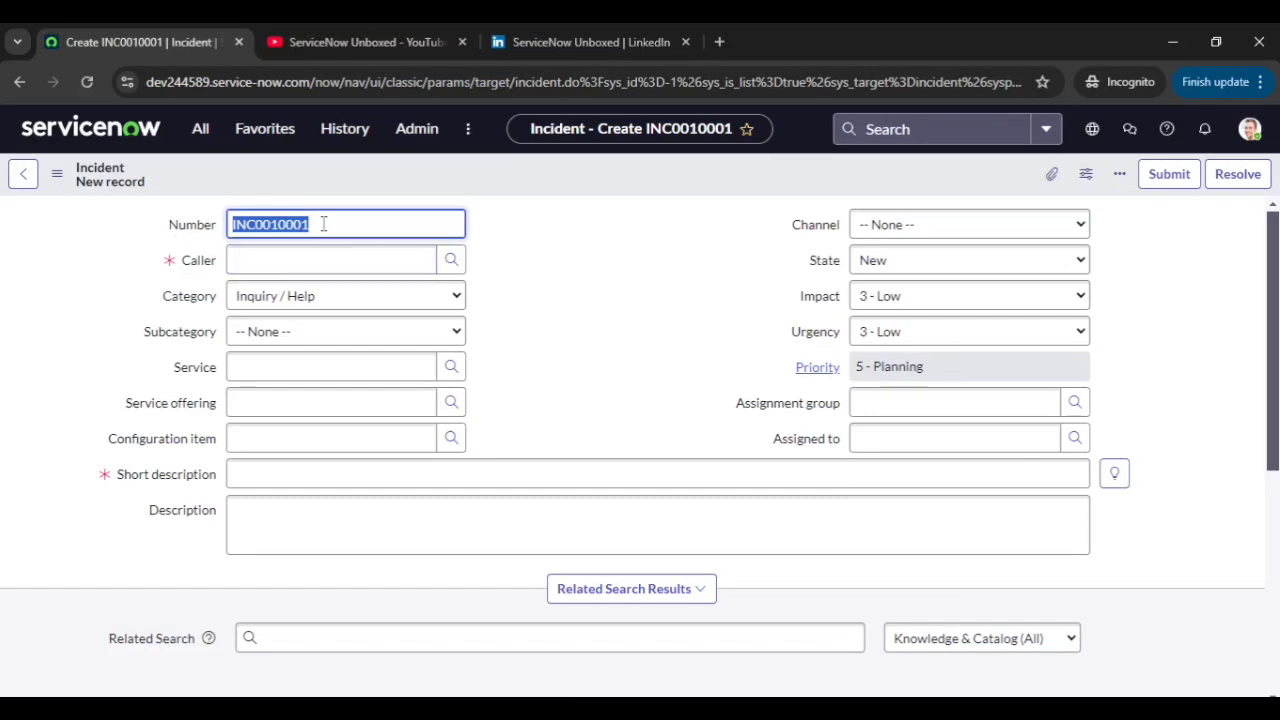
- Set the new incident's caller to System Administrator
{"action": "left_click", "coordinate": [254, 262]}
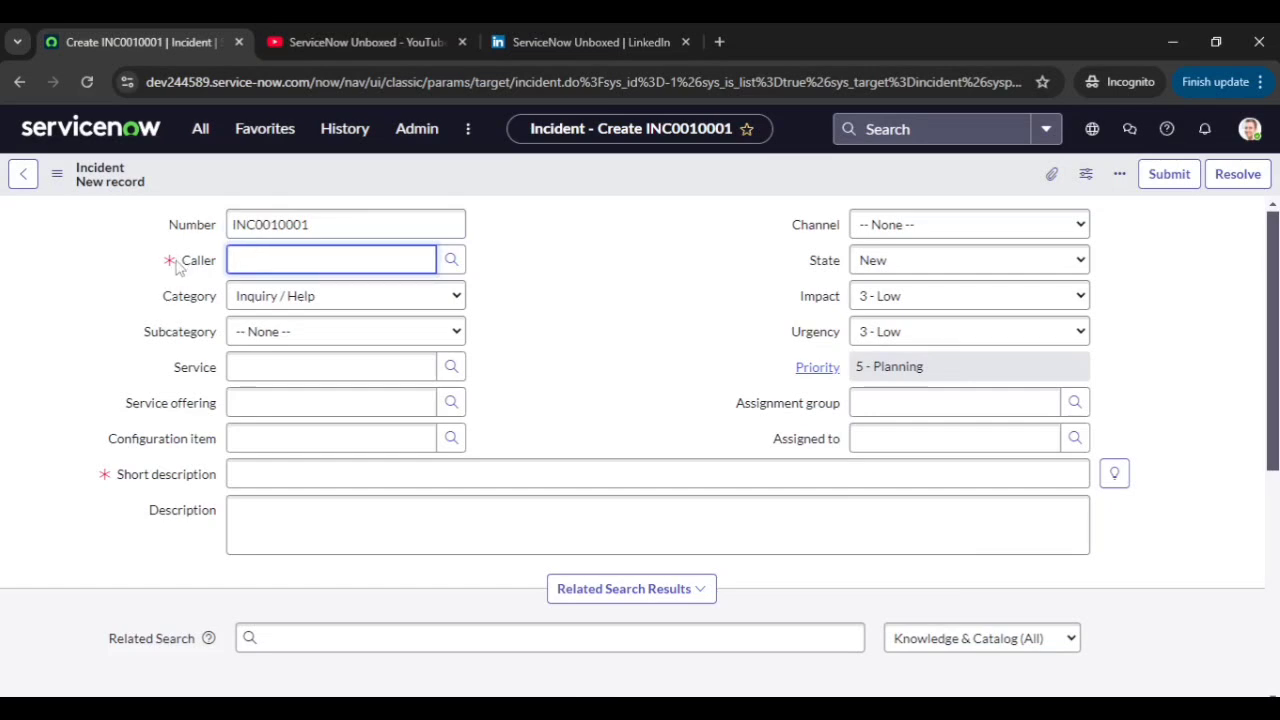
{"action": "mouse_move", "coordinate": [176, 272]}
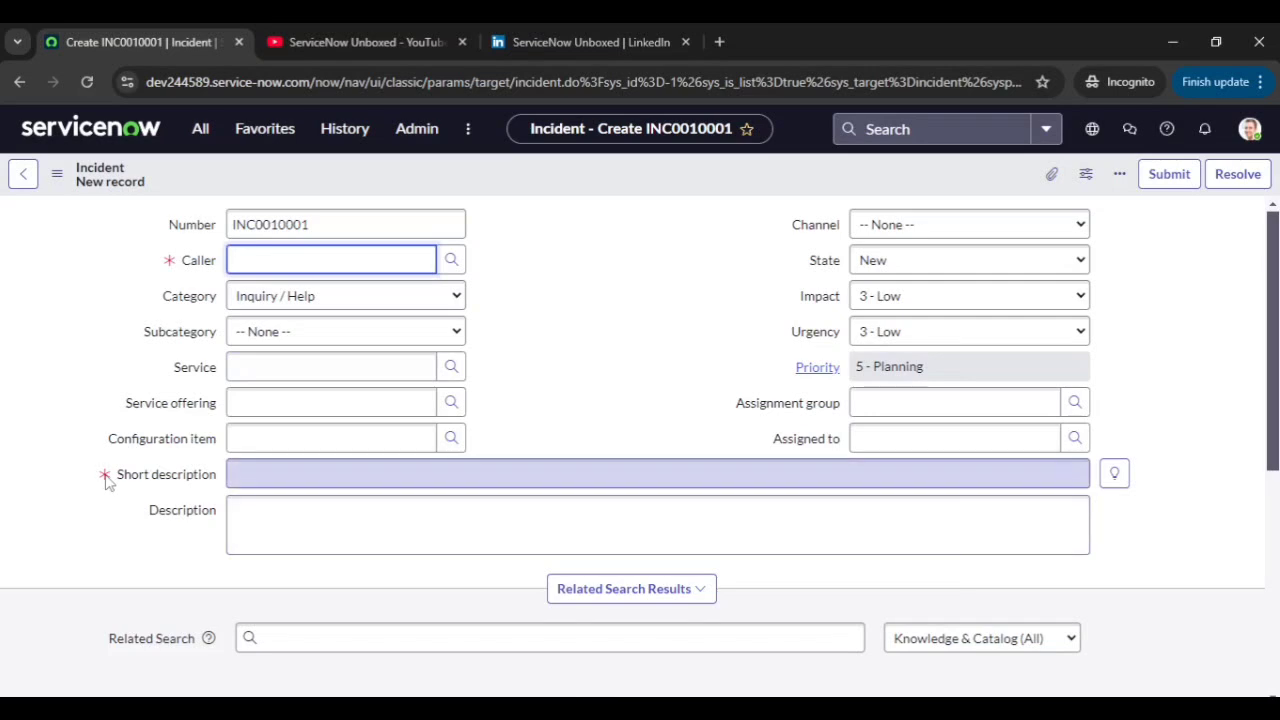
{"action": "mouse_move", "coordinate": [108, 482]}
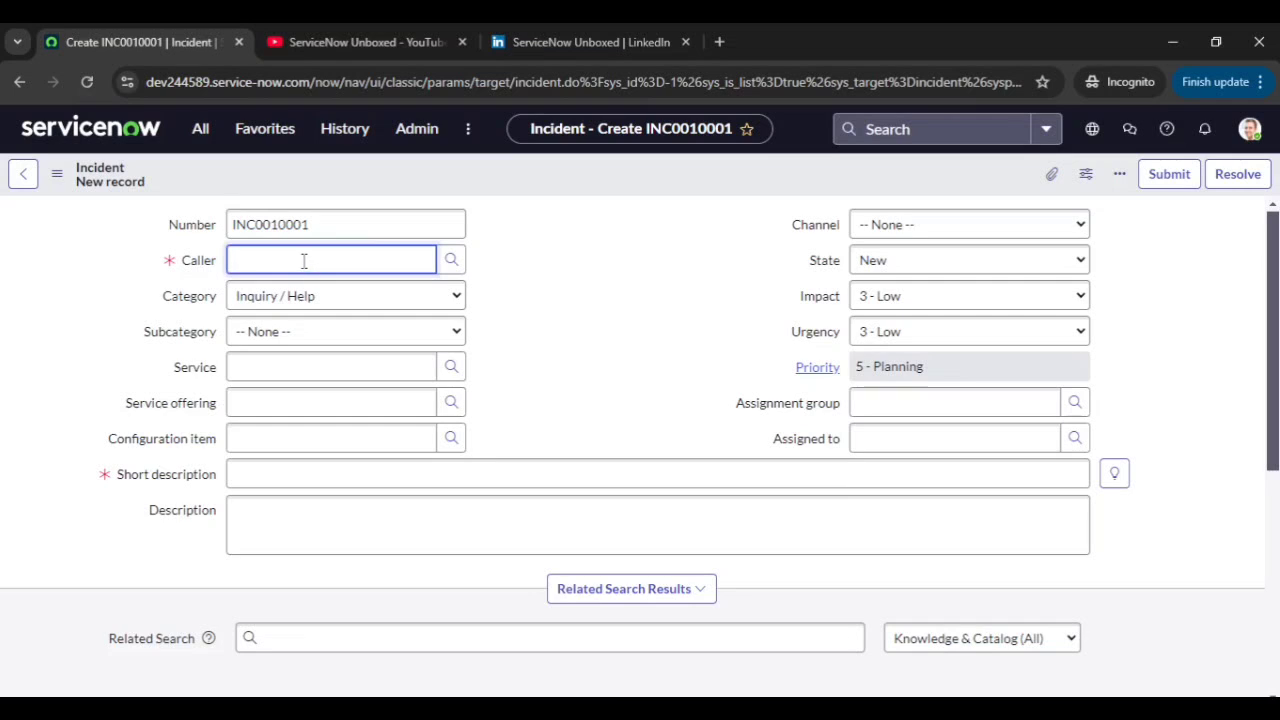
{"action": "type", "text": "syst"}
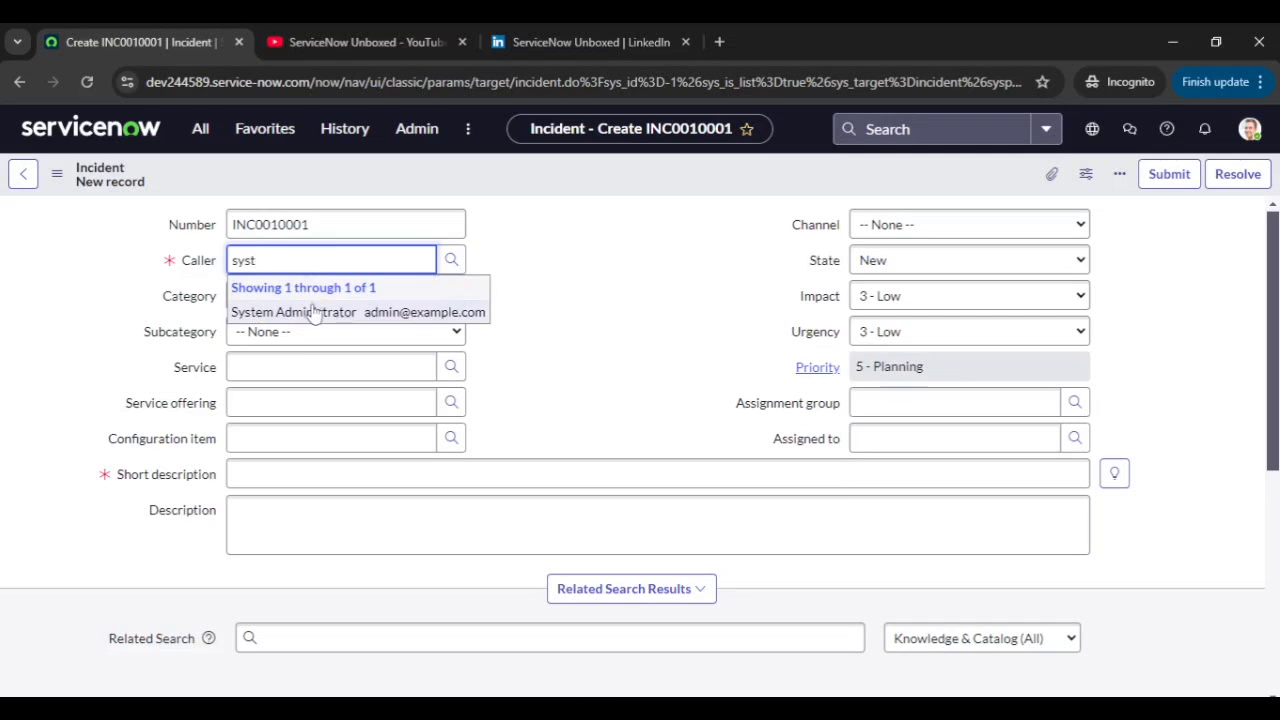
{"action": "left_click", "coordinate": [312, 311]}
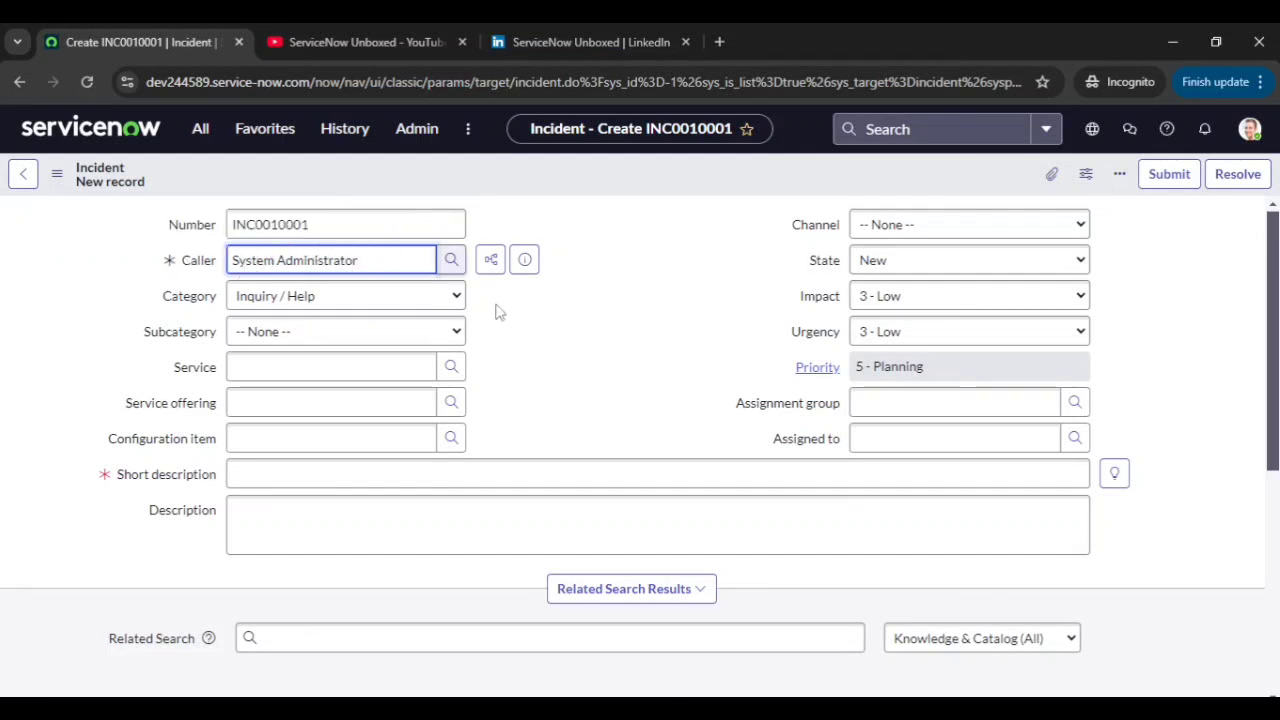
{"action": "left_click", "coordinate": [531, 345]}
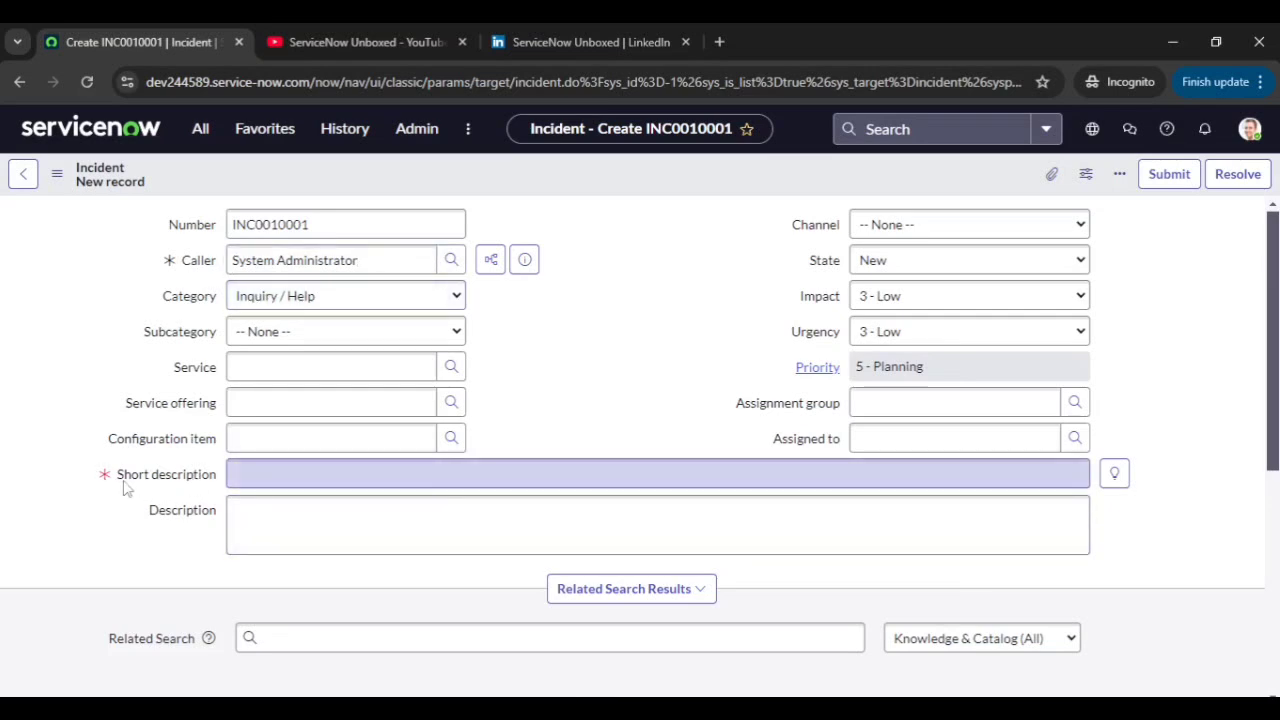
- Try to save the incident with the mandatory short description left empty and dismiss the error message
{"action": "right_click", "coordinate": [588, 177]}
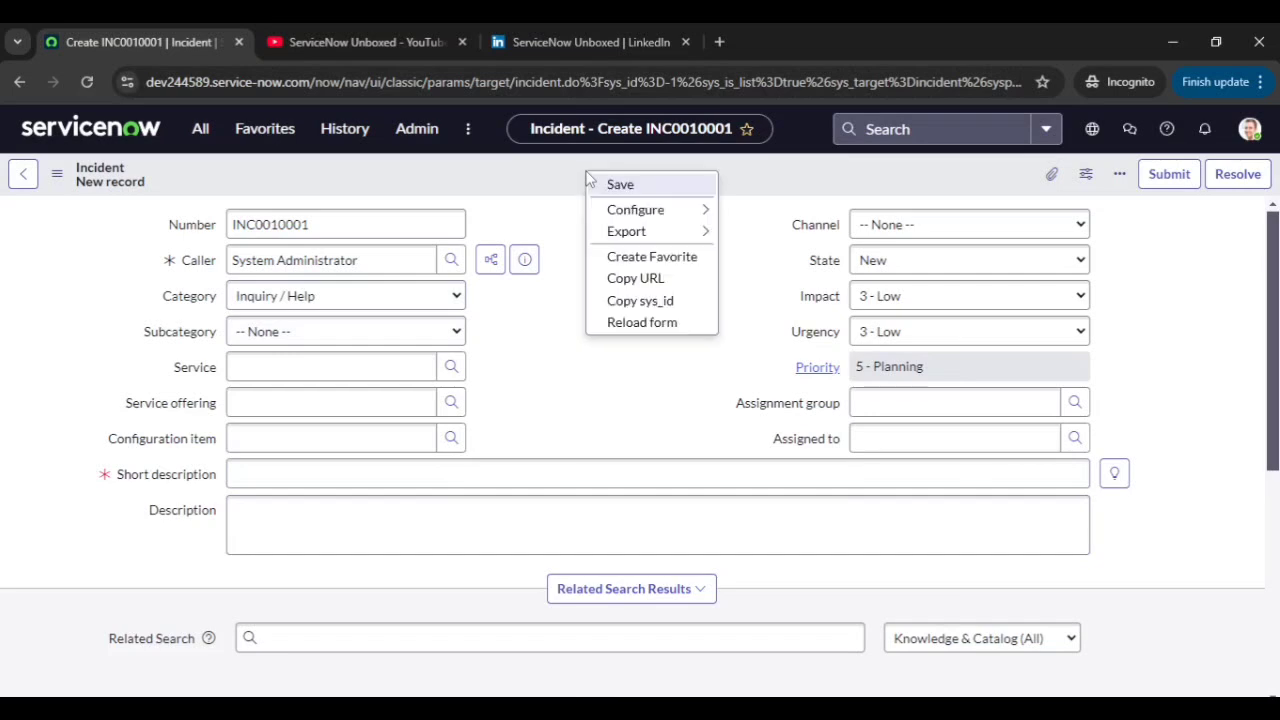
{"action": "left_click", "coordinate": [618, 186]}
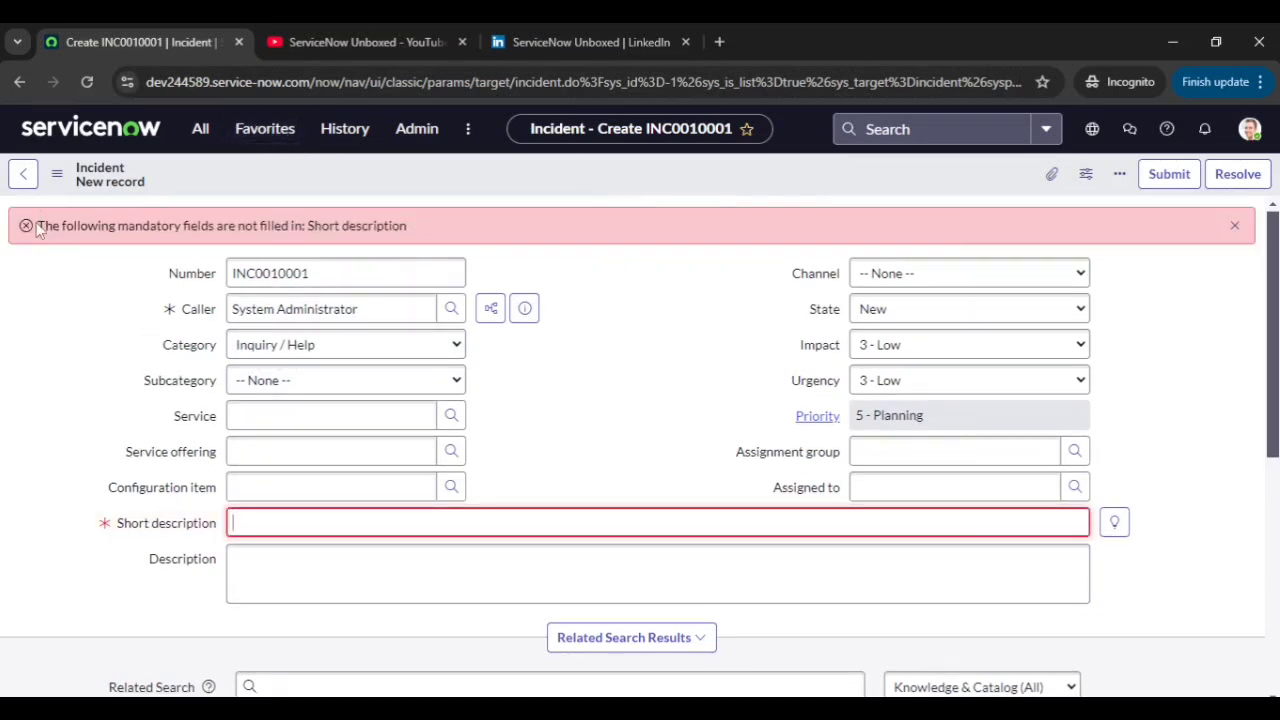
{"action": "left_click_drag", "start_coordinate": [36, 222], "coordinate": [434, 226]}
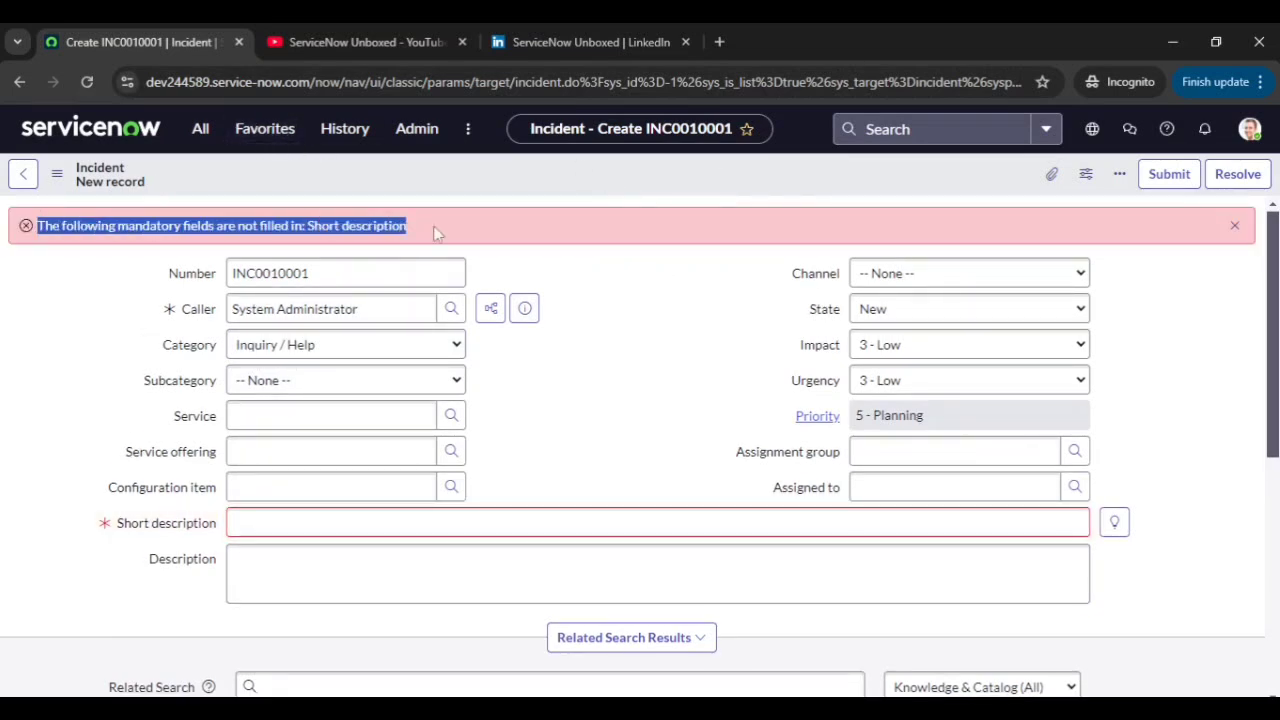
{"action": "left_click", "coordinate": [660, 340]}
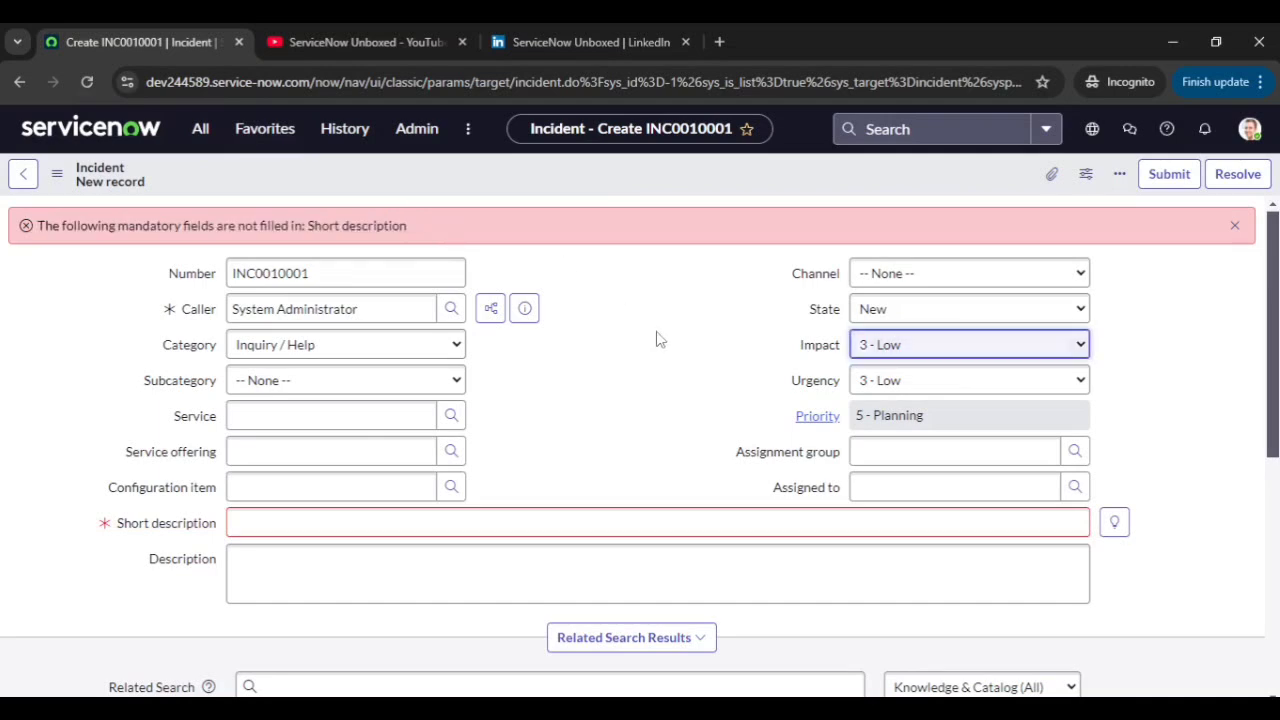
{"action": "left_click", "coordinate": [1235, 226]}
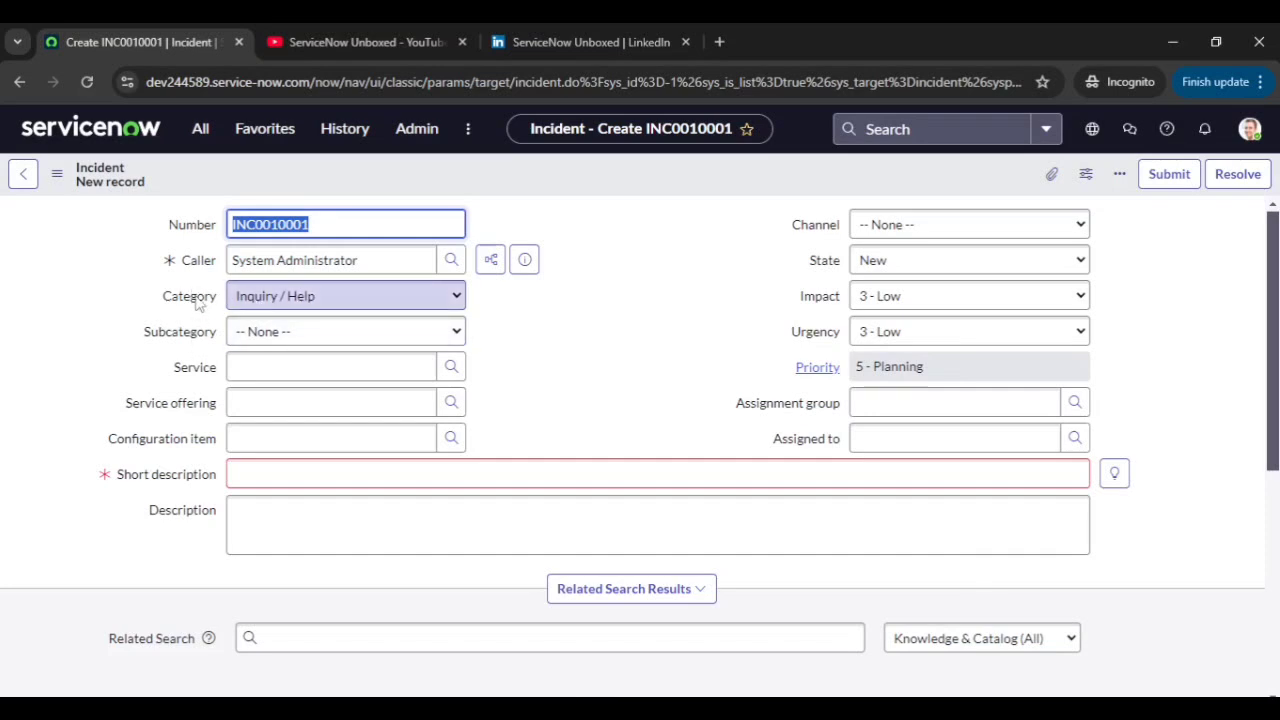
- Set the incident's category to Network and its subcategory to Wireless
{"action": "left_click", "coordinate": [265, 304]}
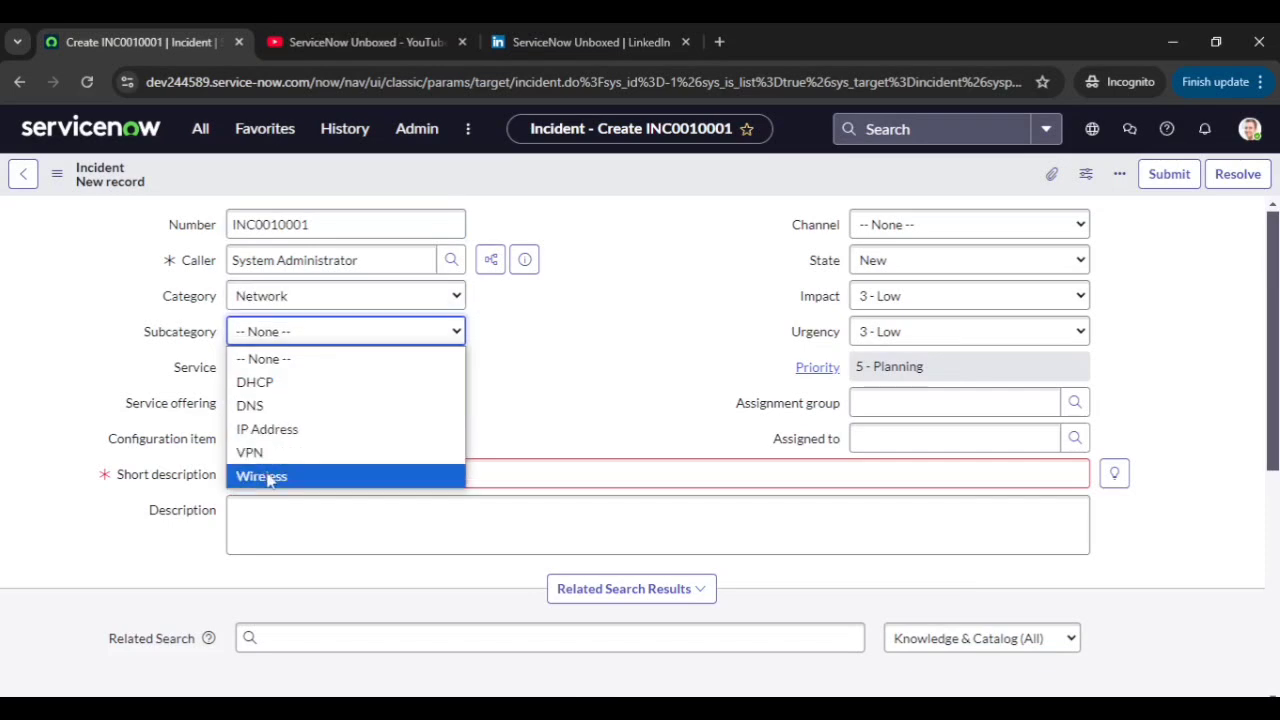
{"action": "left_click", "coordinate": [270, 477]}
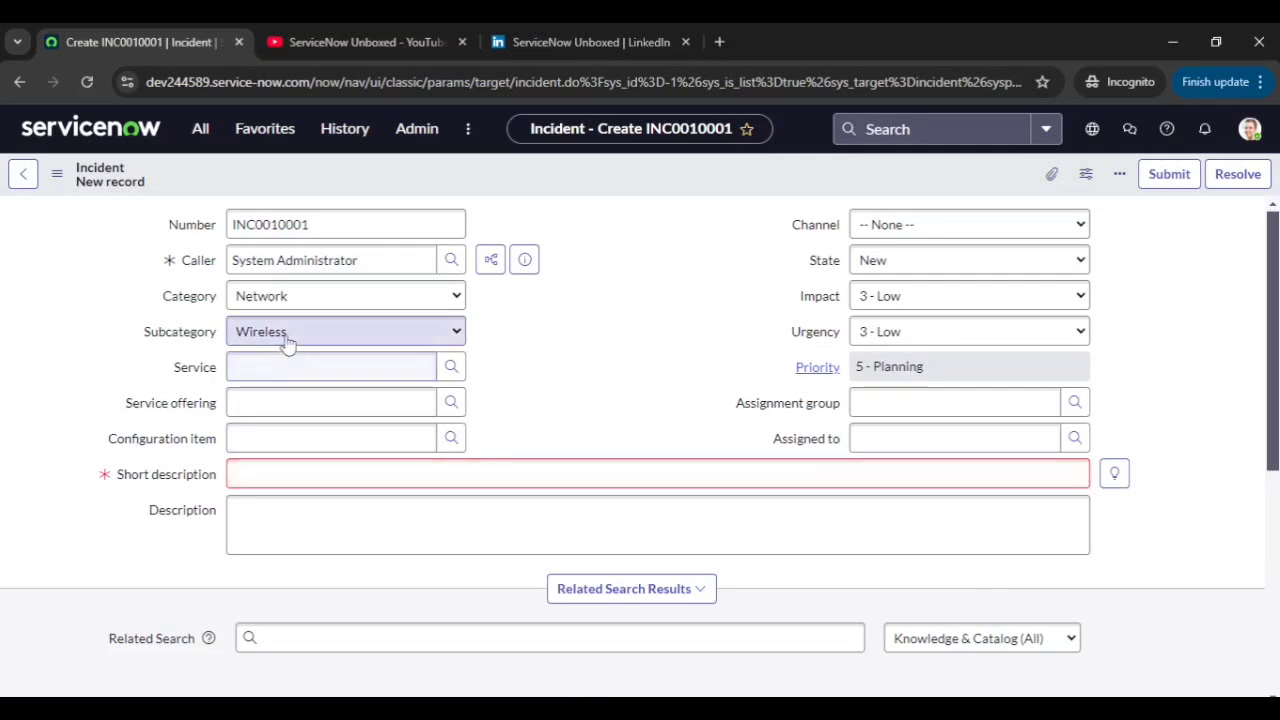
- Enter "Issue with wifi" as the short description and "Wifi not working" as the description
{"action": "left_click", "coordinate": [240, 474]}
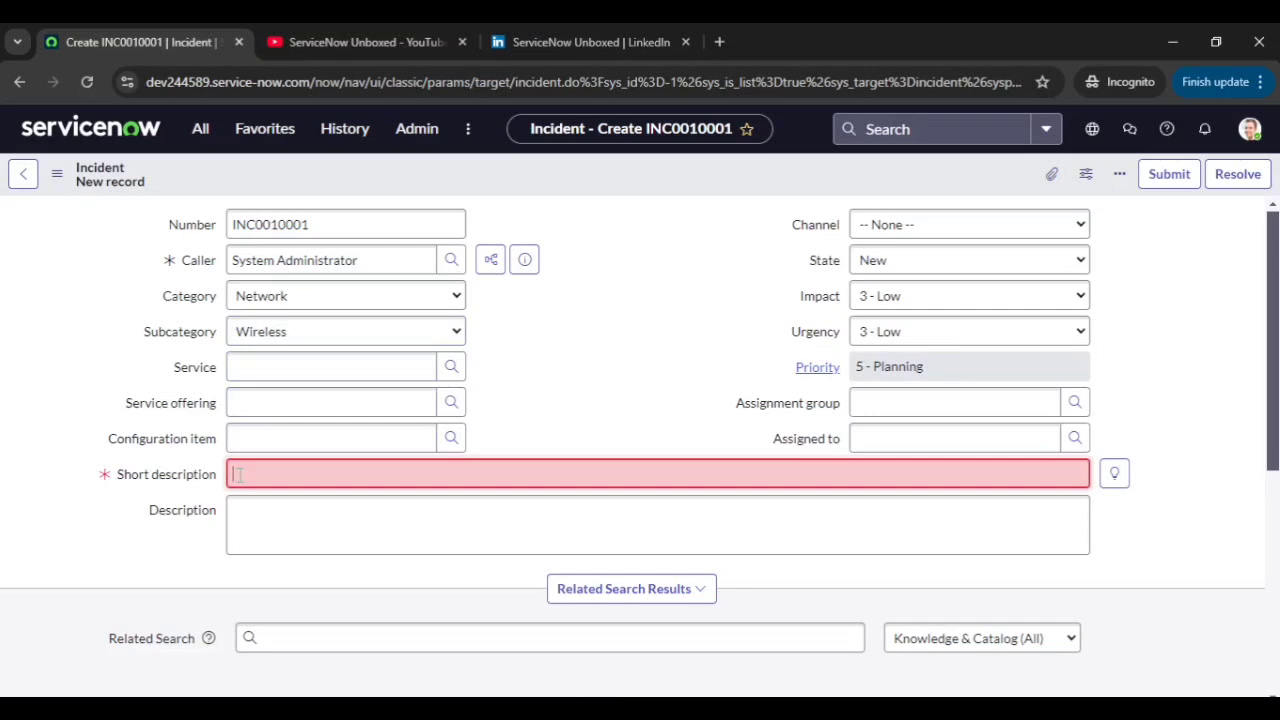
{"action": "type", "text": "Issue with "}
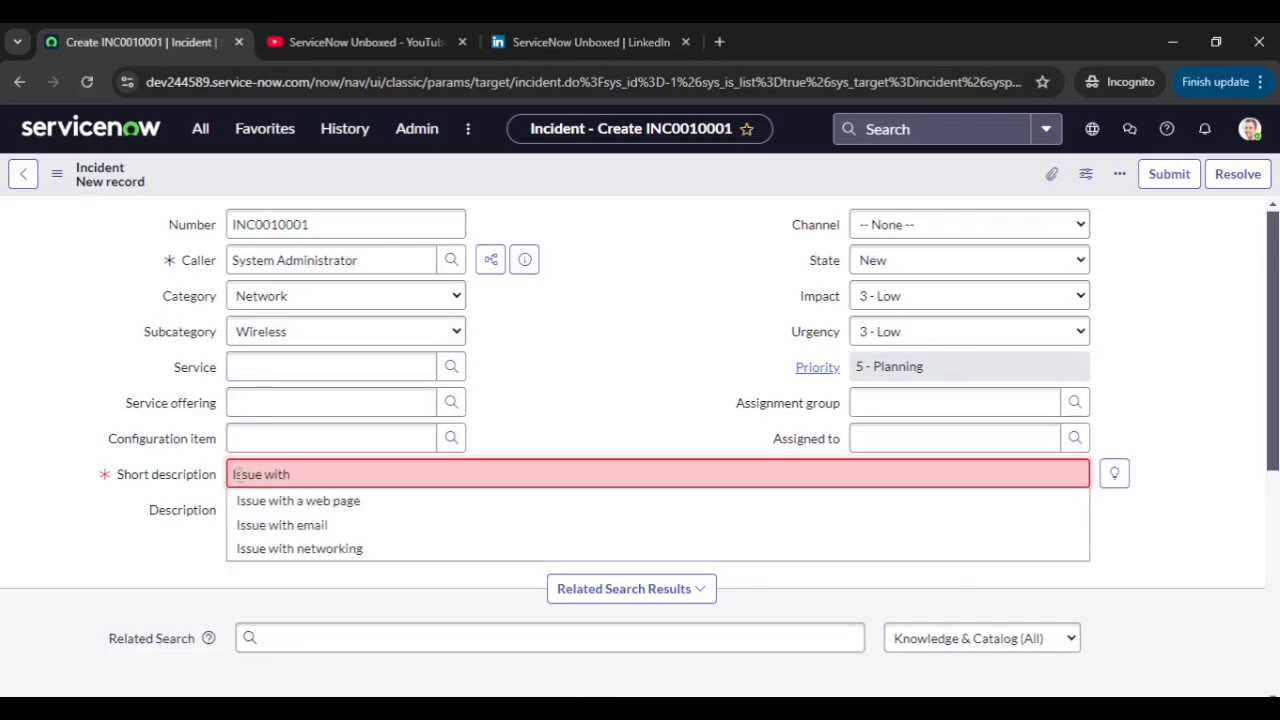
{"action": "type", "text": "wifi"}
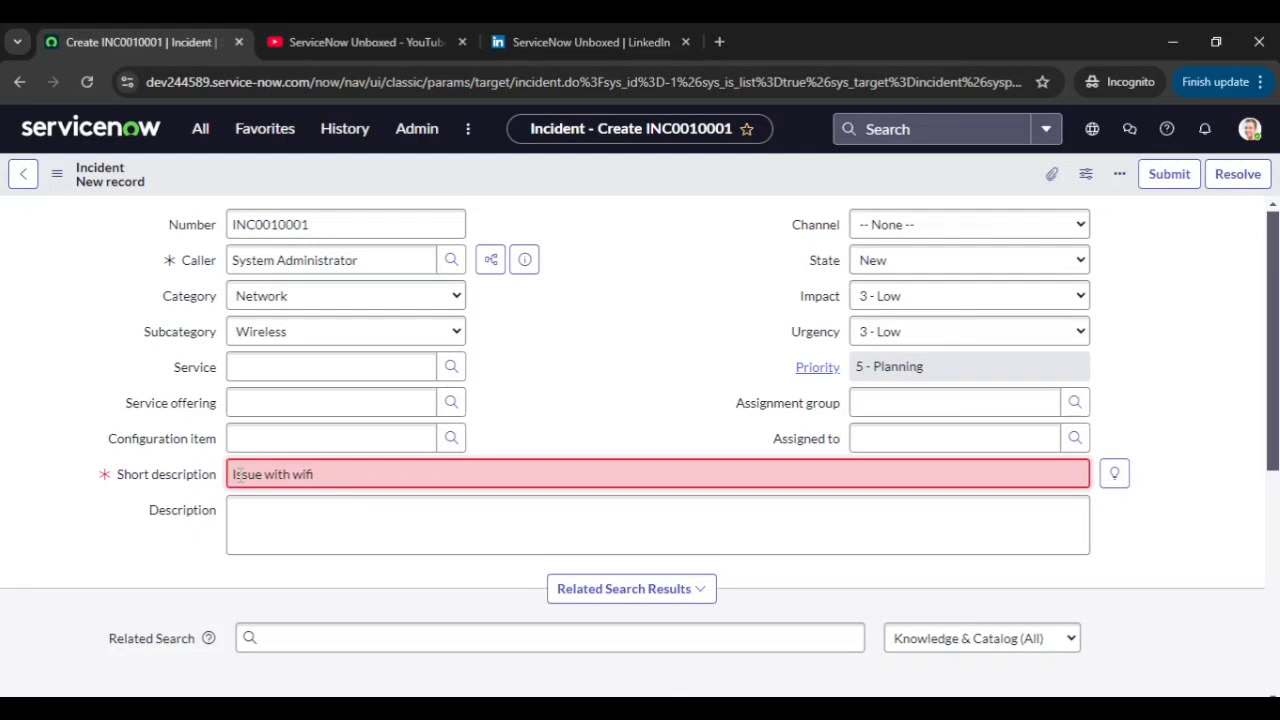
{"action": "left_click", "coordinate": [249, 531]}
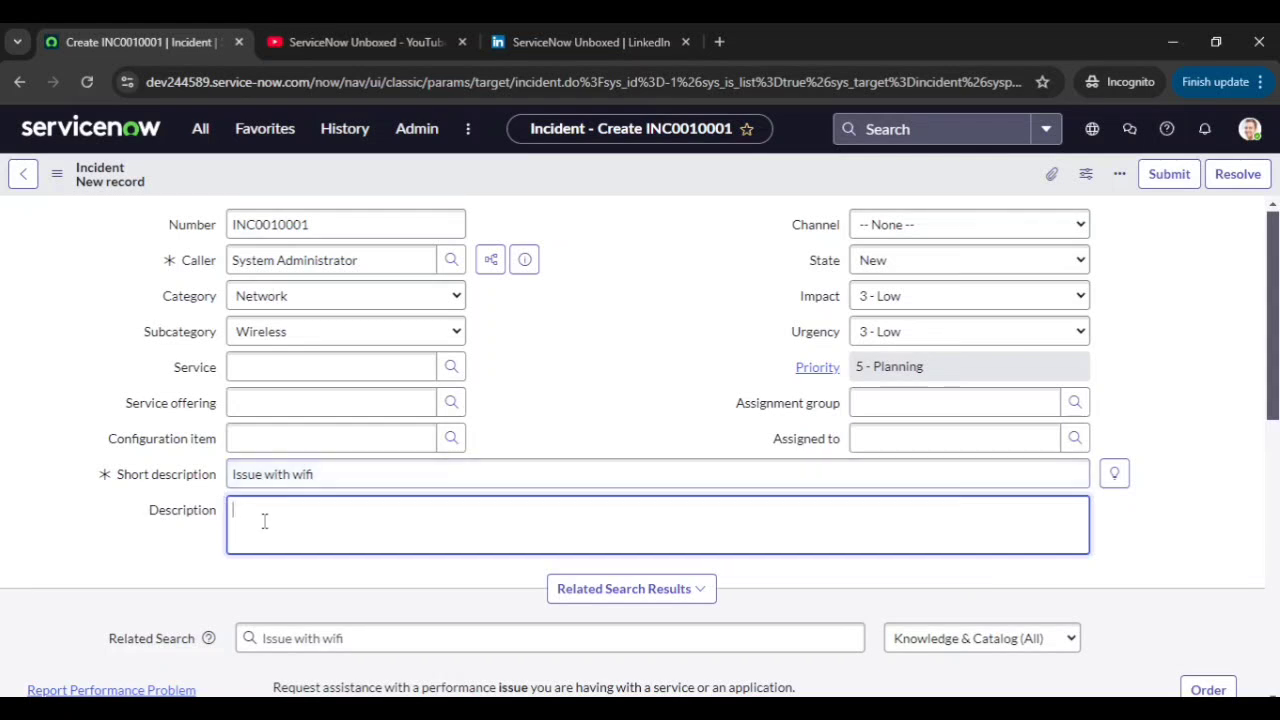
{"action": "type", "text": "Wifi not working"}
{"action": "left_click", "coordinate": [686, 378]}
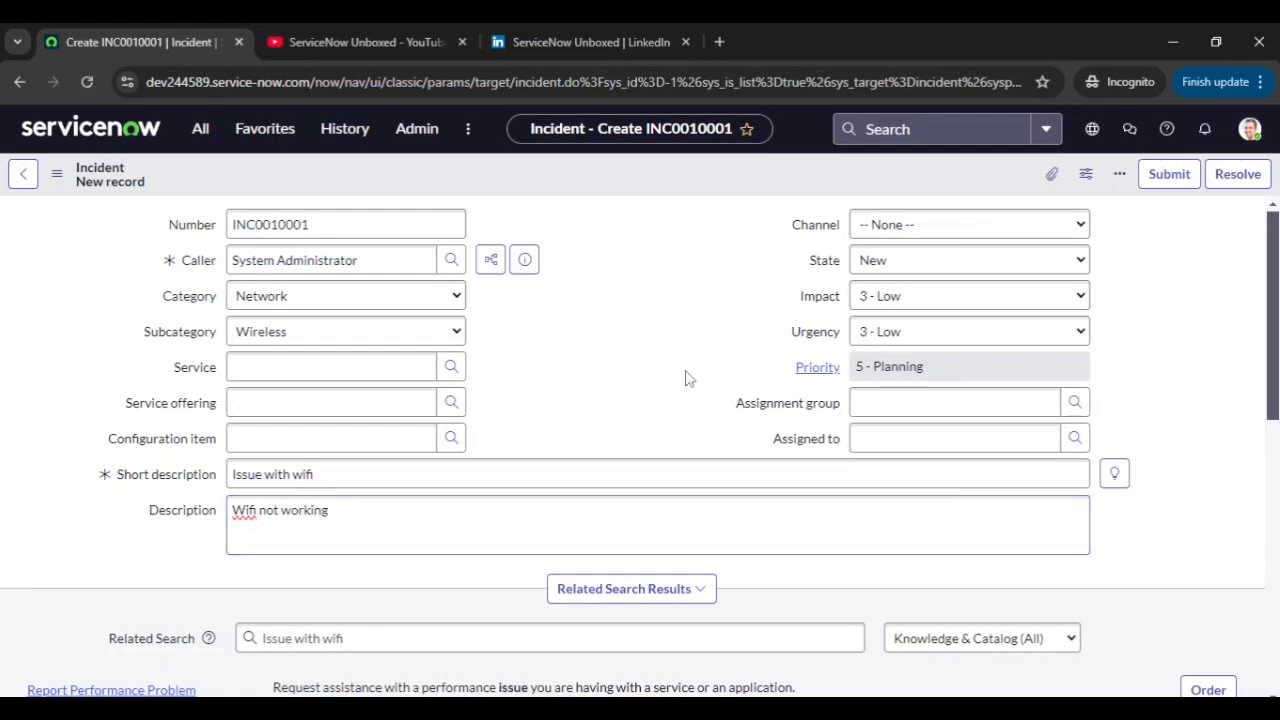
- Set the incident's channel to Self-service and save the record without leaving the form
{"action": "left_click", "coordinate": [911, 226]}
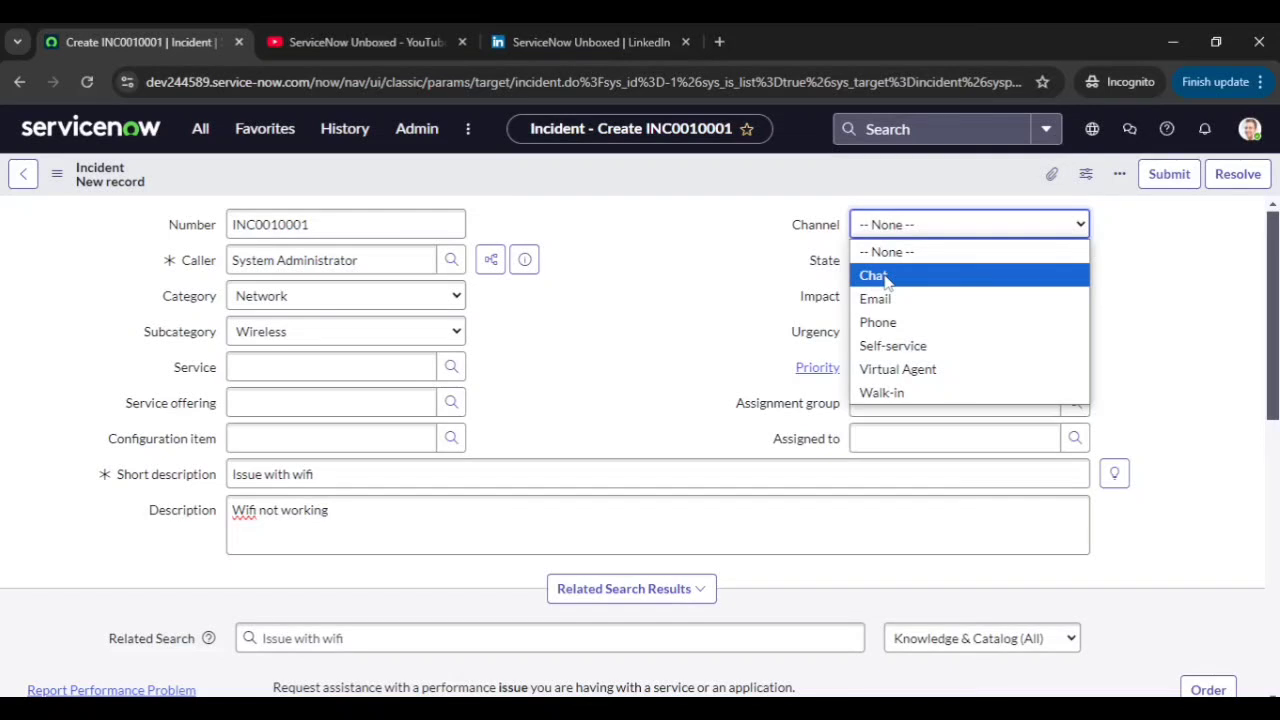
{"action": "left_click", "coordinate": [874, 346]}
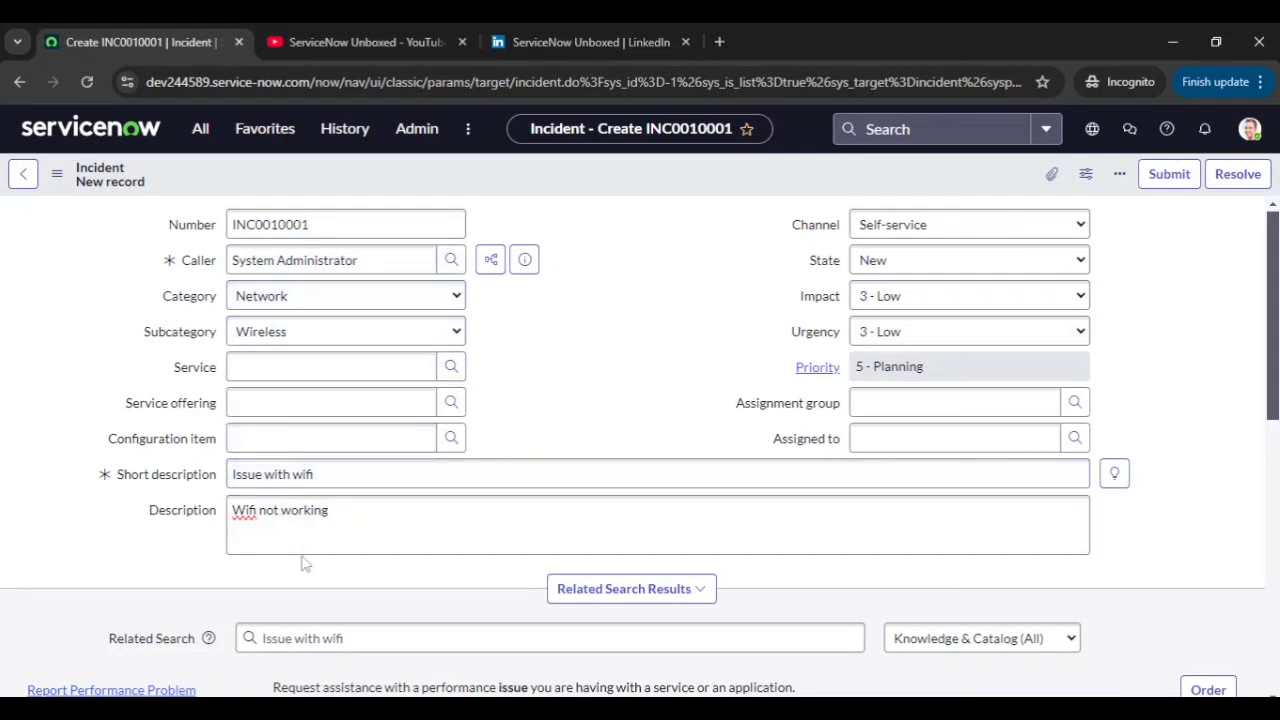
{"action": "right_click", "coordinate": [590, 186]}
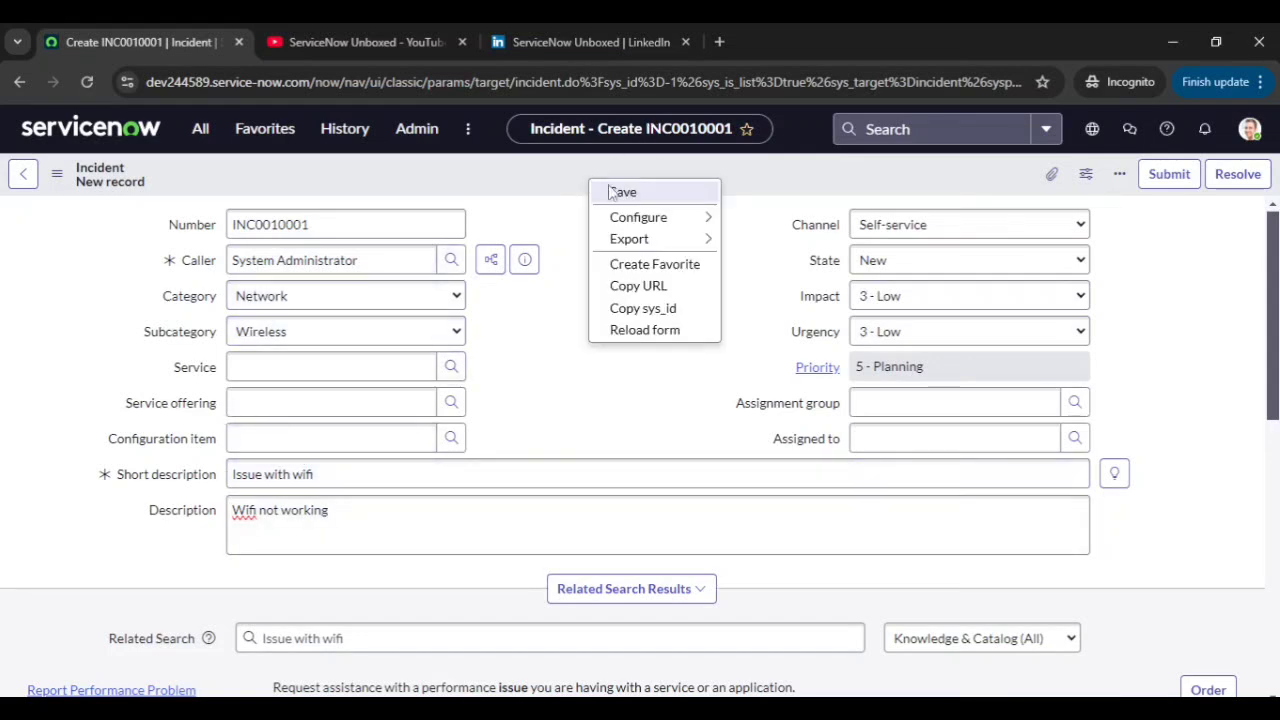
{"action": "left_click", "coordinate": [614, 190]}
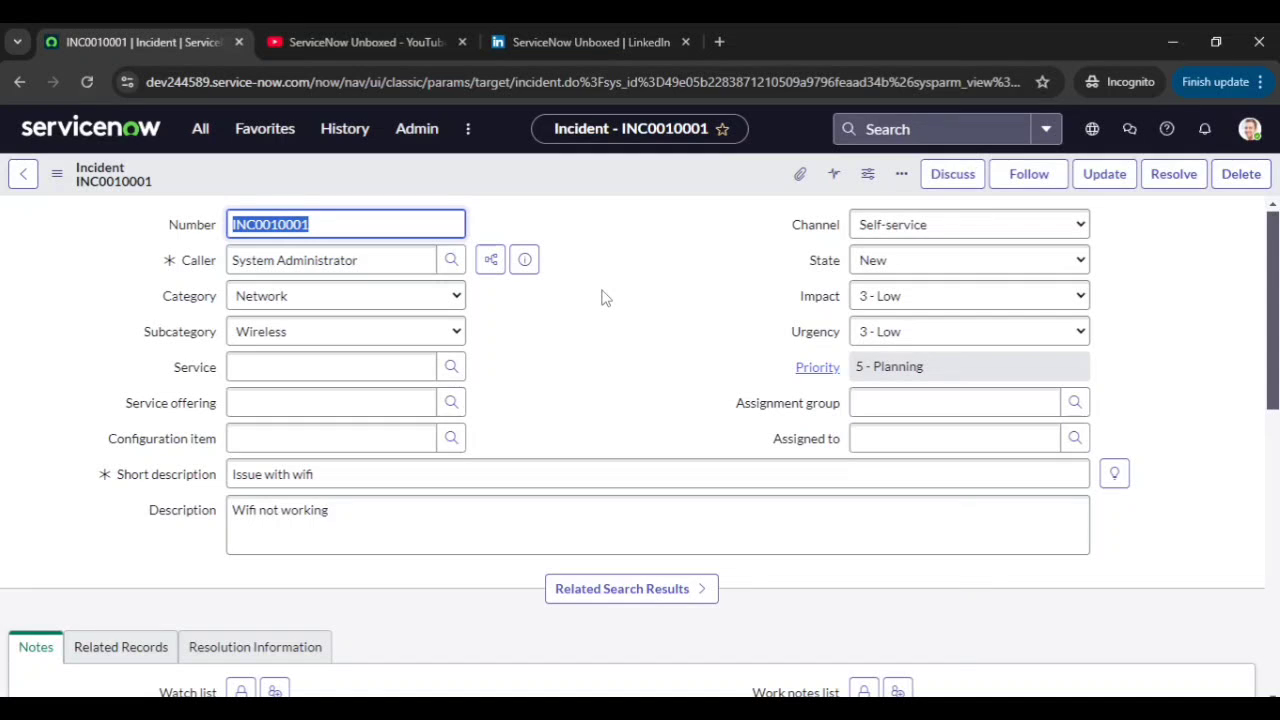
{"action": "scroll", "coordinate": [602, 297], "scroll_direction": "down", "scroll_amount": 4}
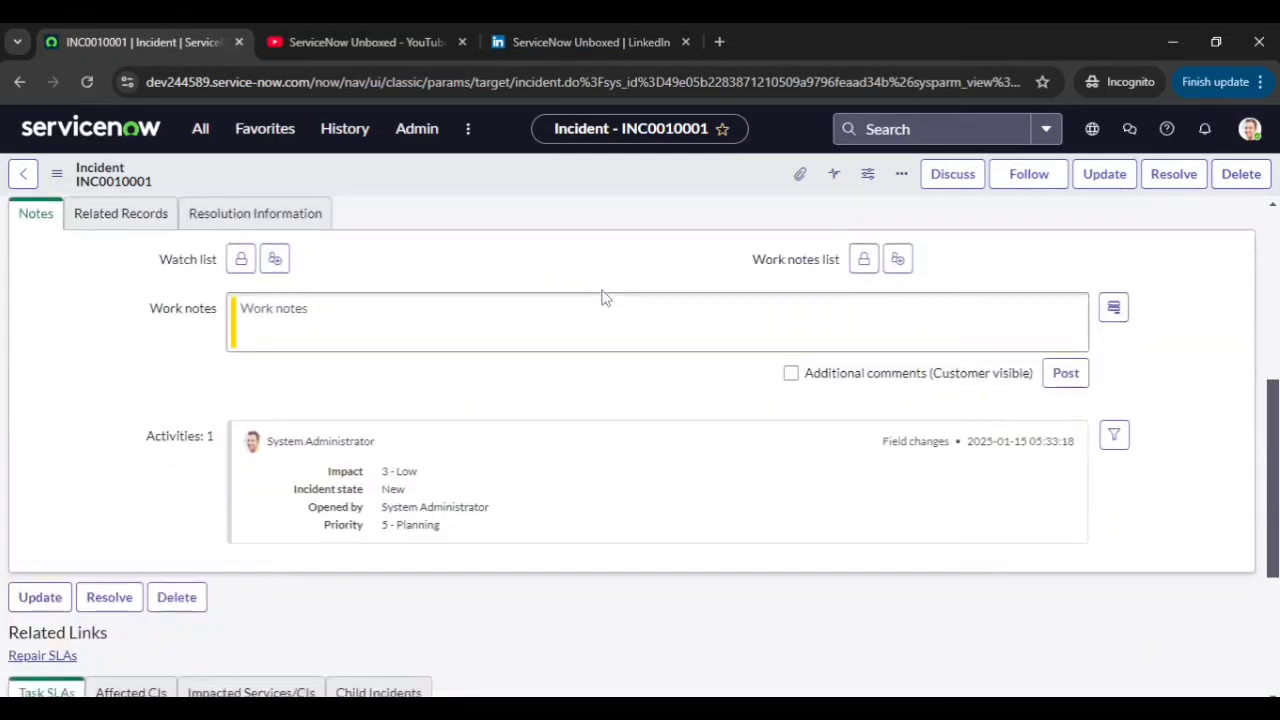
{"action": "scroll", "coordinate": [376, 462], "scroll_direction": "up", "scroll_amount": 3}
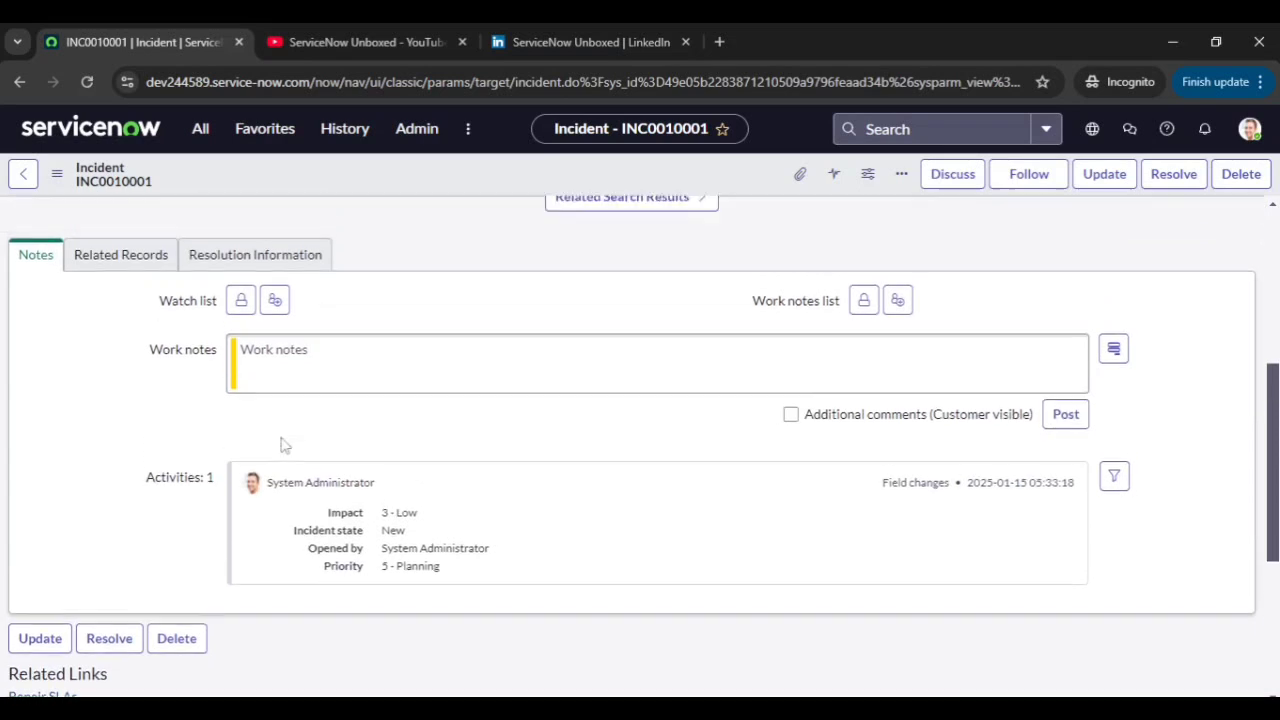
{"action": "scroll", "coordinate": [280, 443], "scroll_direction": "down", "scroll_amount": 2}
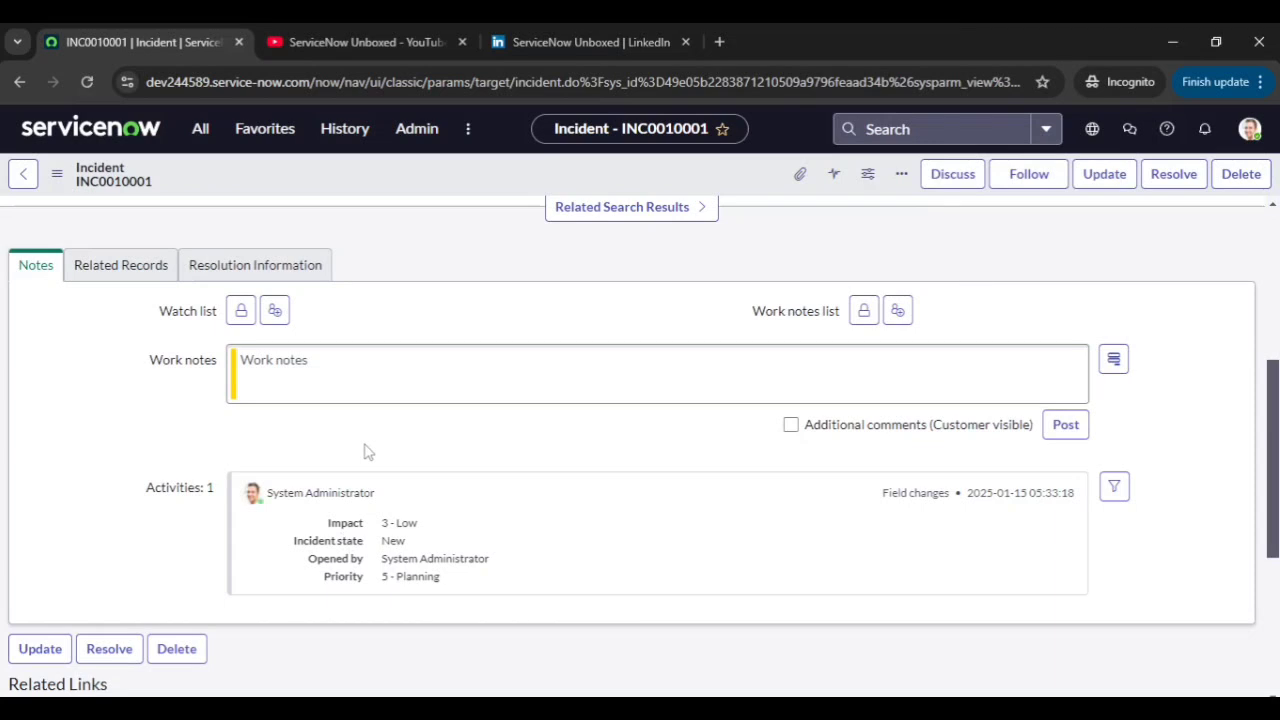
{"action": "scroll", "coordinate": [400, 440], "scroll_direction": "up", "scroll_amount": 4}
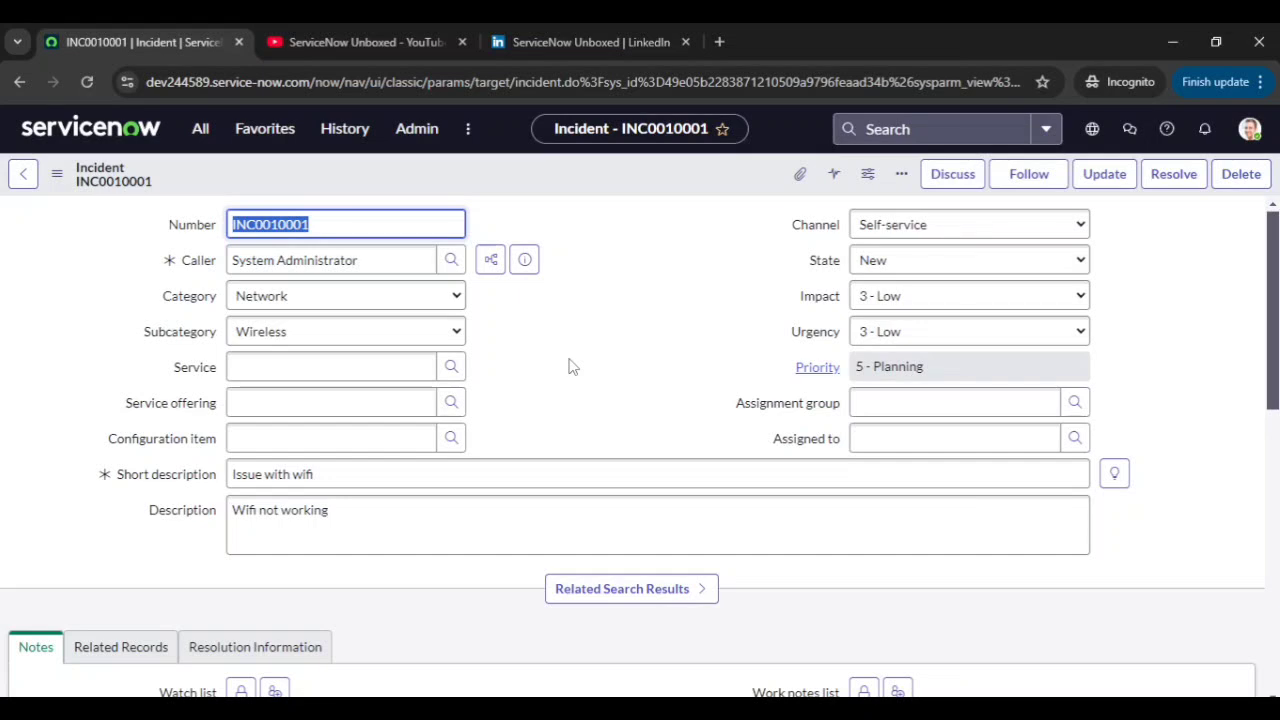
- Set the assignment group to Hardware and assign the incident to the third member listed for that group
{"action": "left_click", "coordinate": [857, 402]}
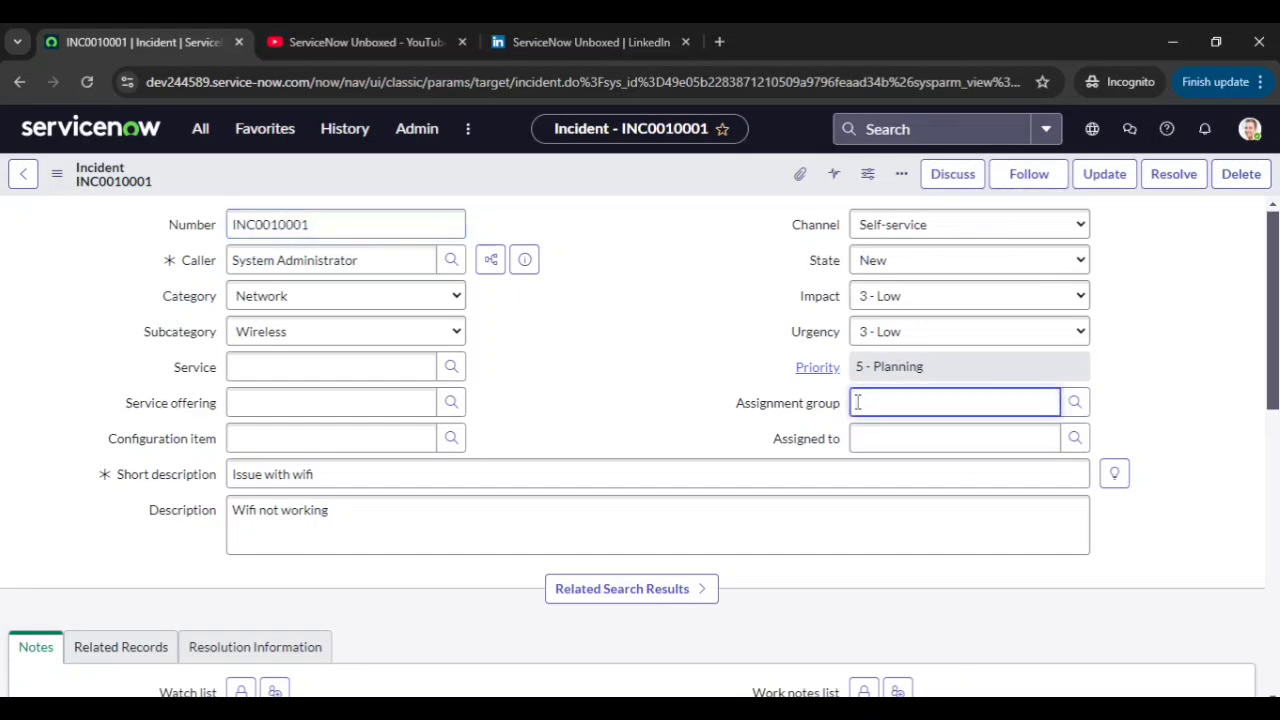
{"action": "type", "text": "**"}
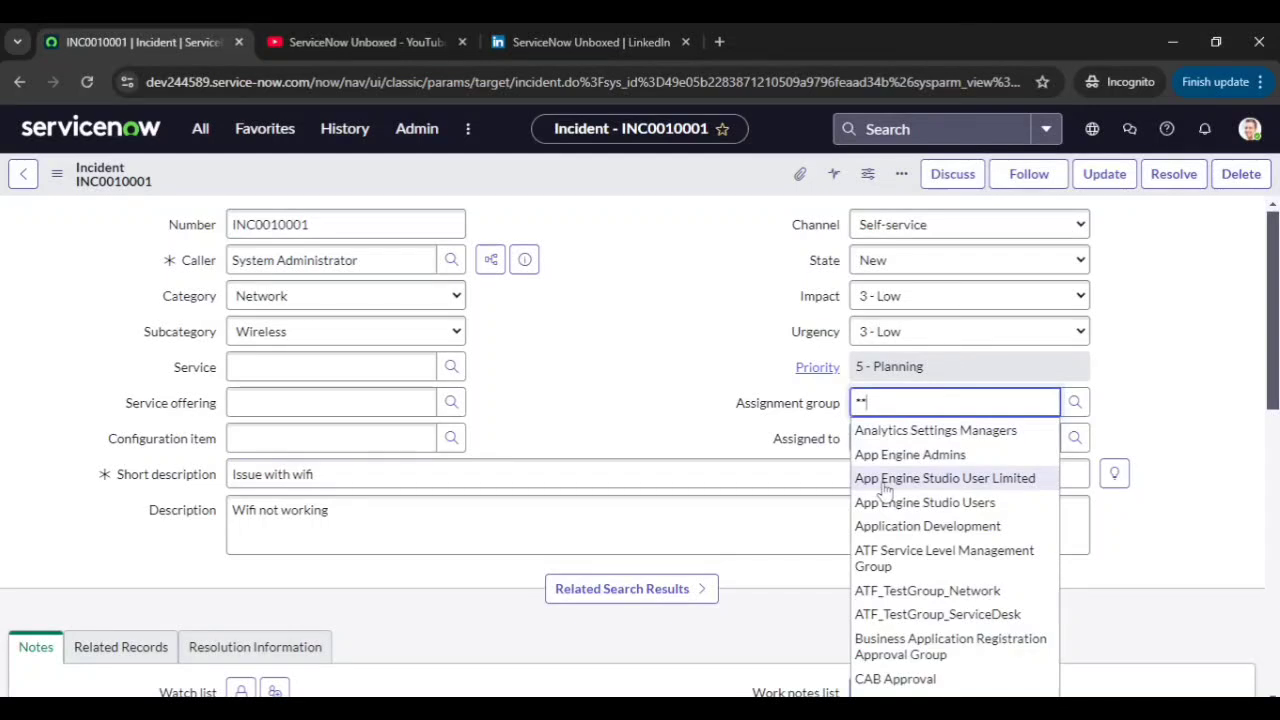
{"action": "key", "text": "BackSpace"}
{"action": "key", "text": "BackSpace"}
{"action": "type", "text": "hard"}
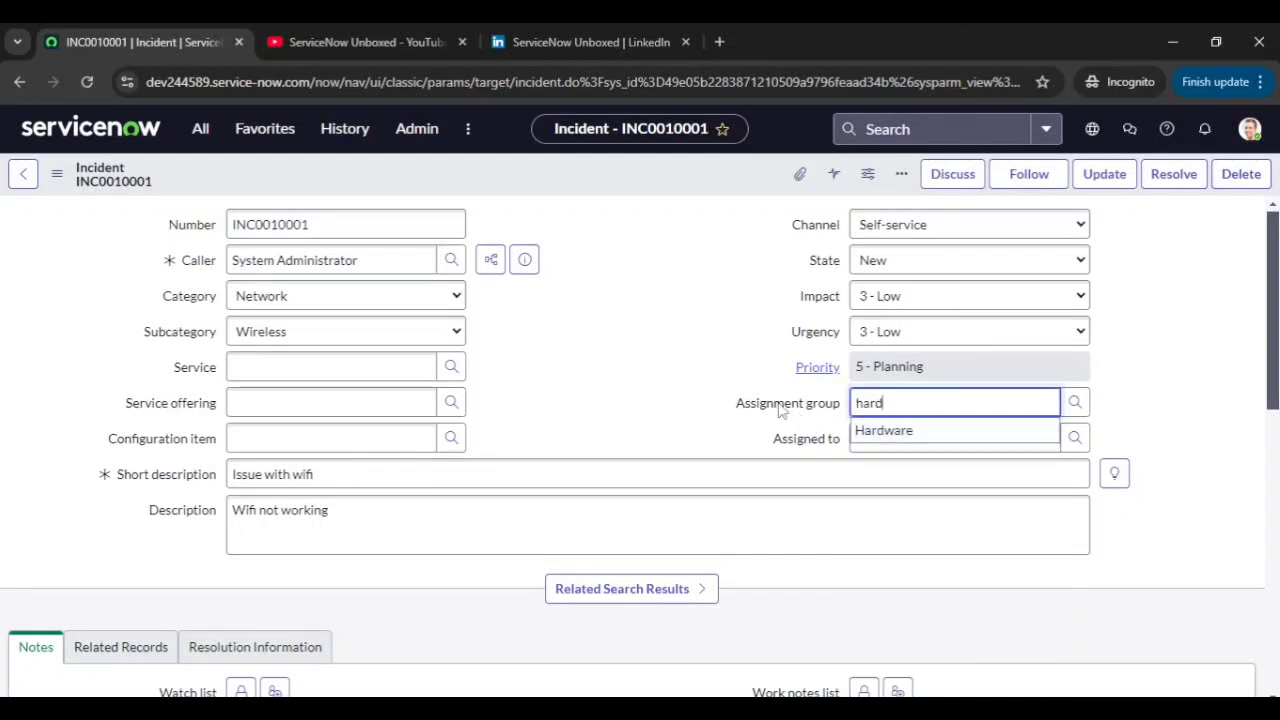
{"action": "left_click", "coordinate": [887, 432]}
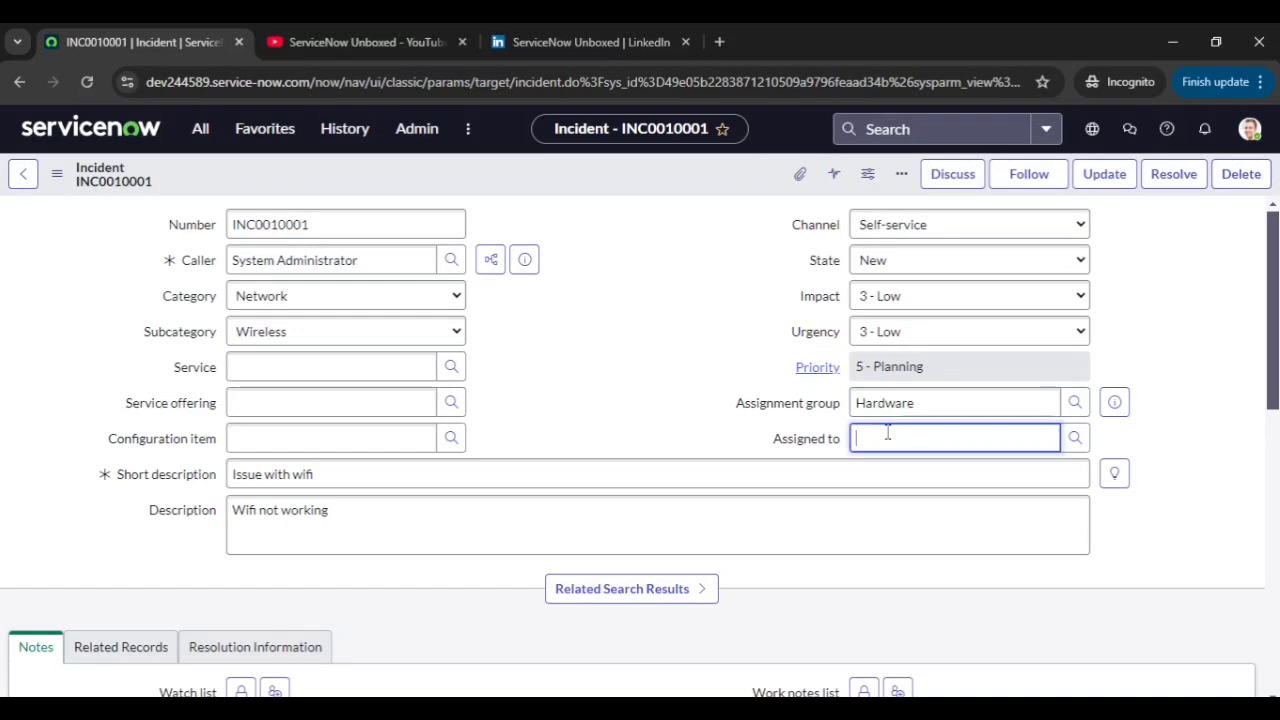
{"action": "type", "text": "**"}
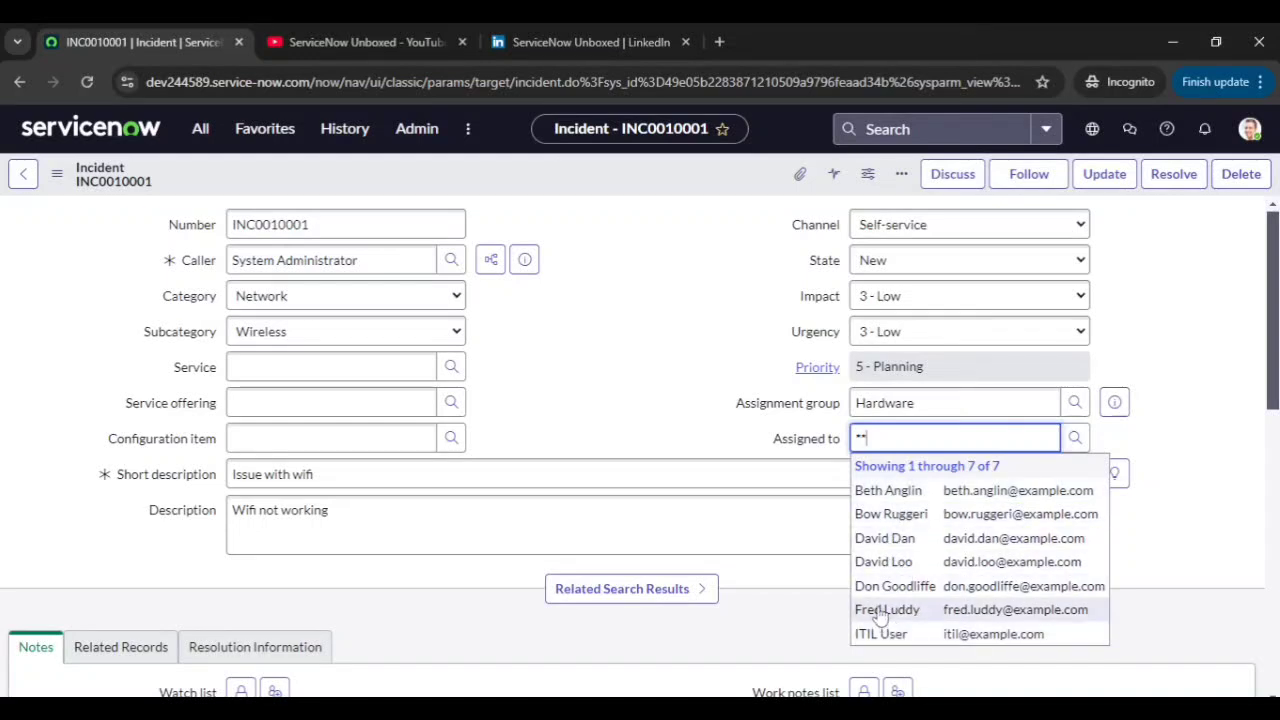
{"action": "left_click", "coordinate": [879, 540]}
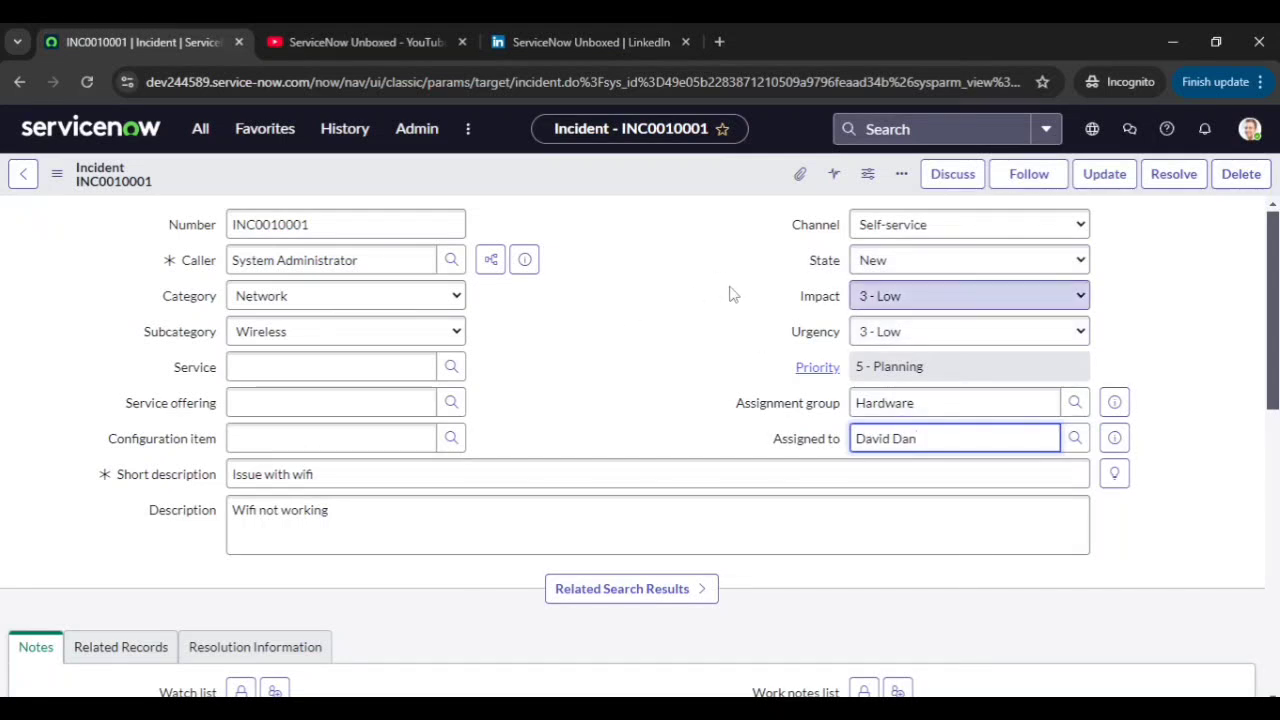
- Save the incident while staying on its form and review the logged field changes in its activities
{"action": "right_click", "coordinate": [545, 181]}
{"action": "left_click", "coordinate": [562, 195]}
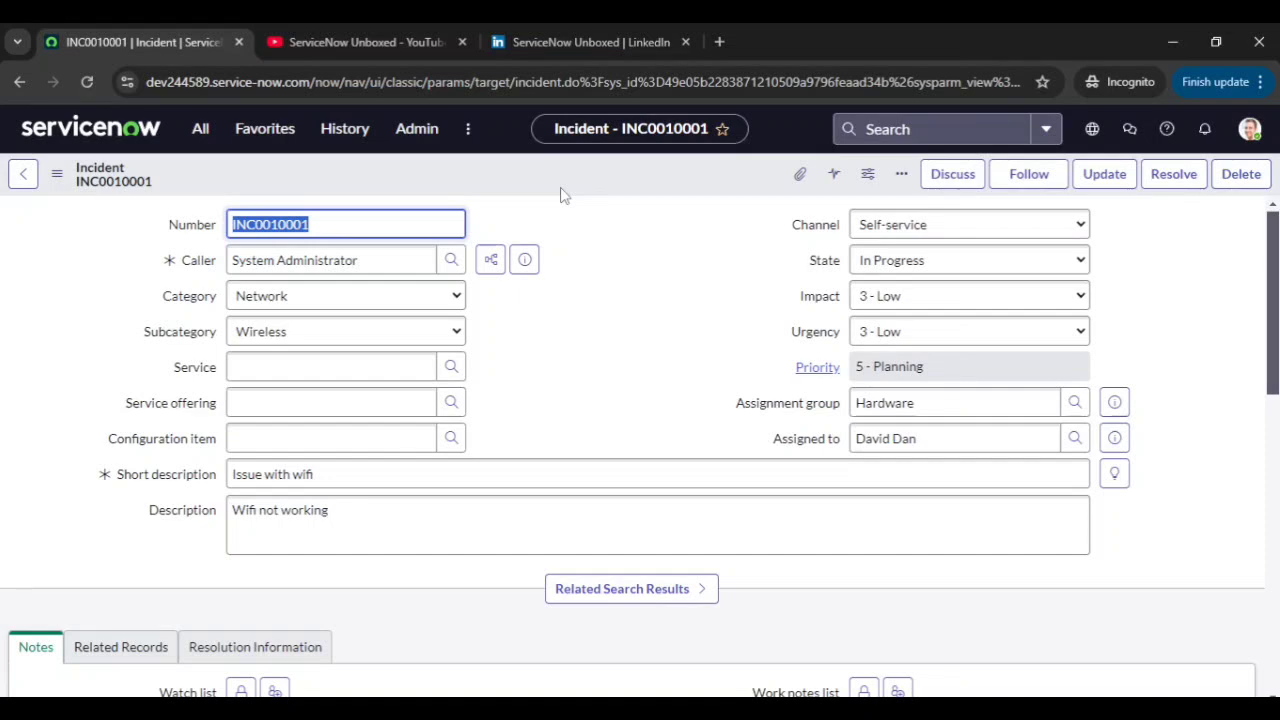
{"action": "scroll", "coordinate": [564, 324], "scroll_direction": "down", "scroll_amount": 5}
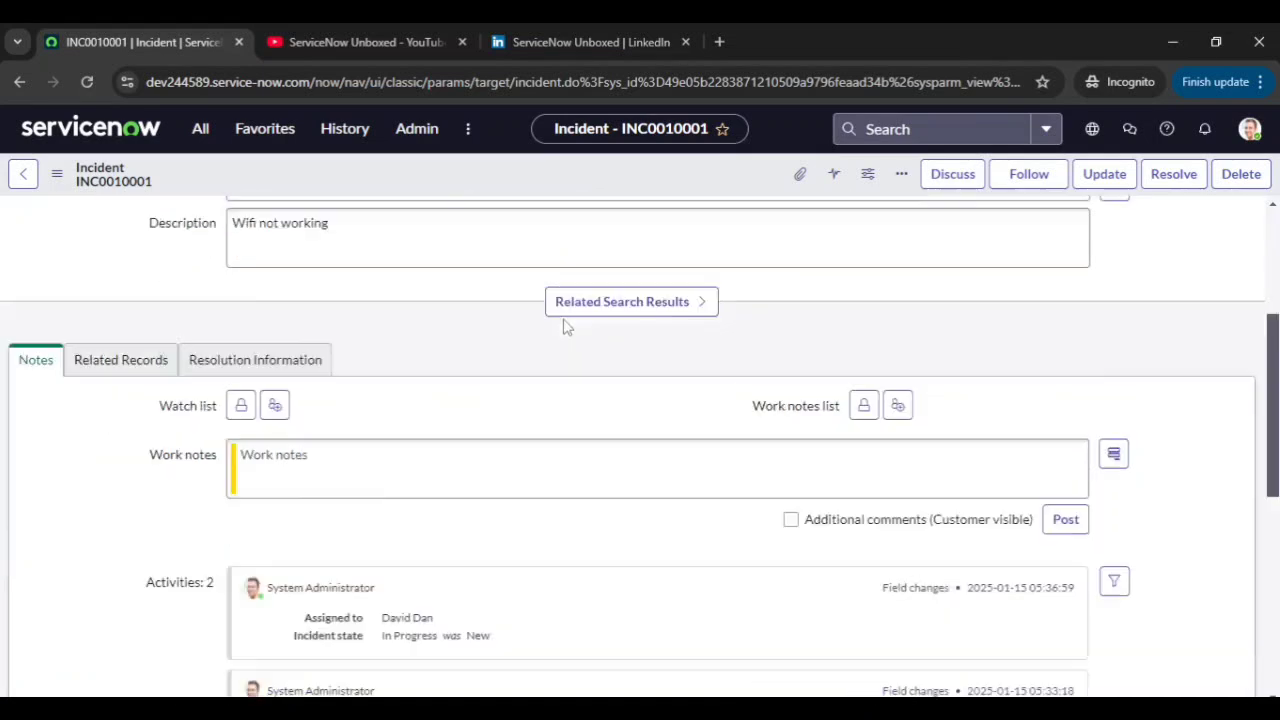
{"action": "scroll", "coordinate": [564, 324], "scroll_direction": "up", "scroll_amount": 6}
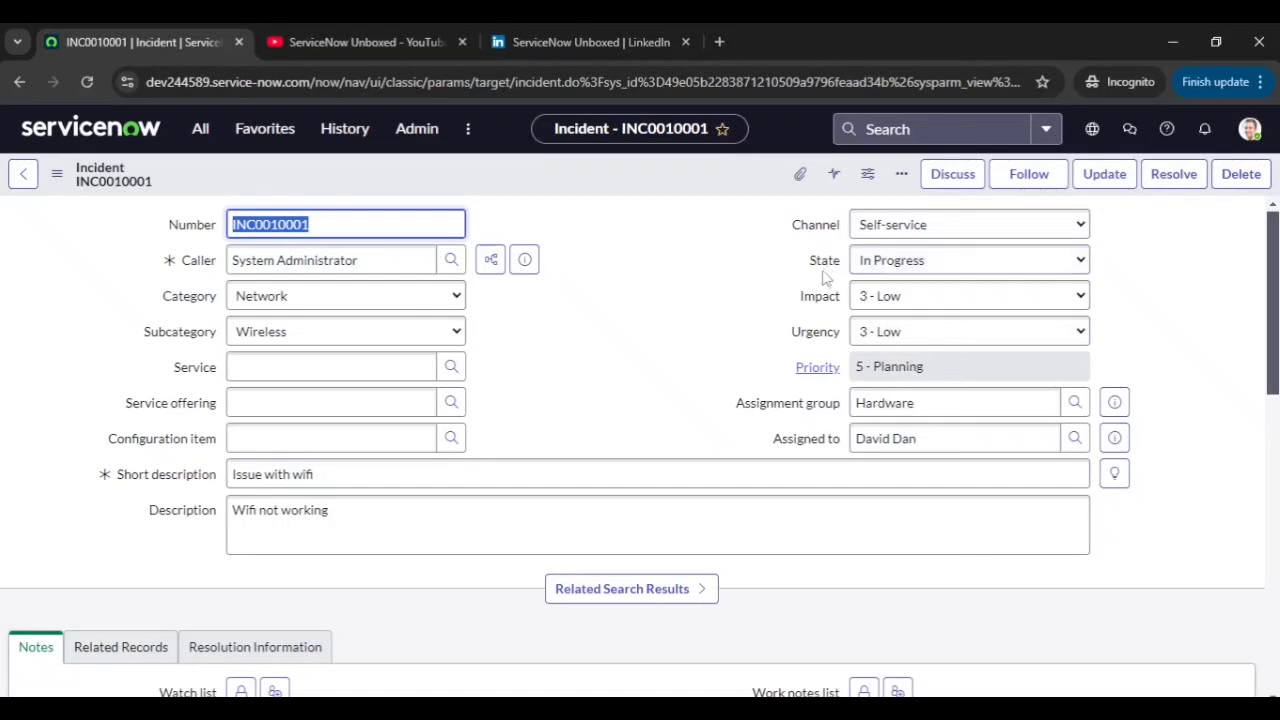
- Put the incident on hold with the reason Awaiting Caller and review the fields this makes mandatory
{"action": "left_click", "coordinate": [858, 274]}
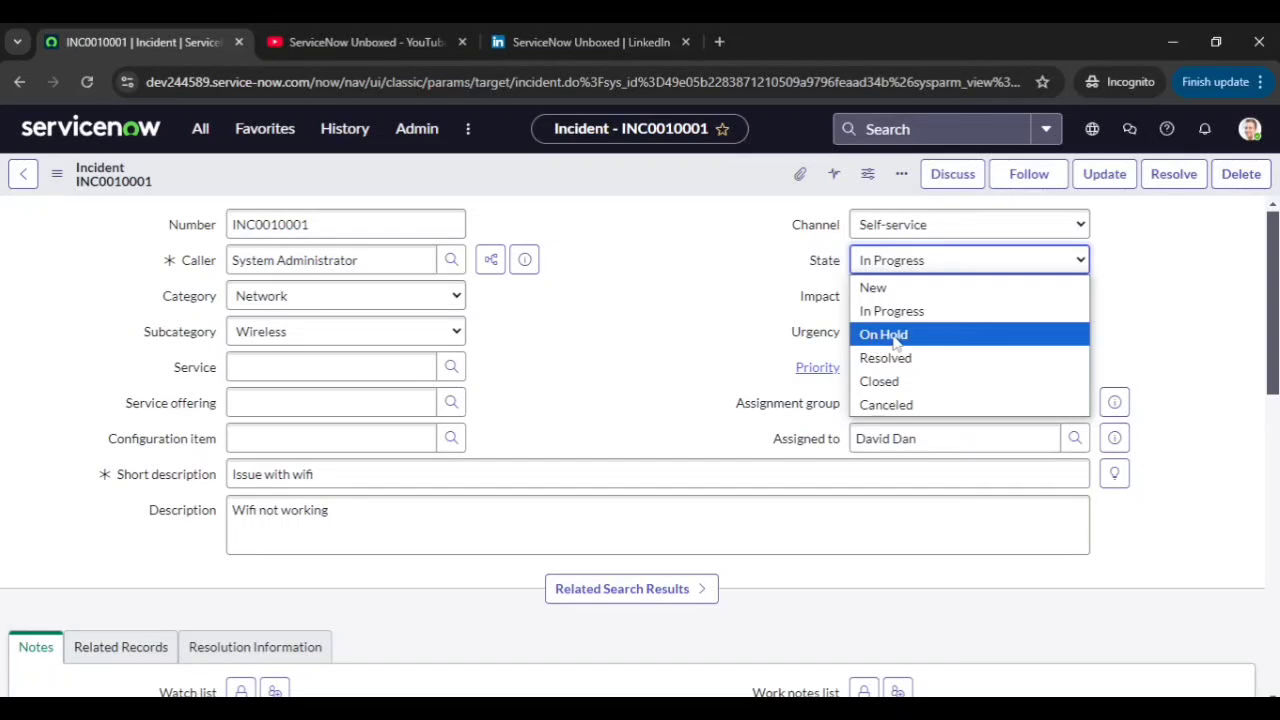
{"action": "left_click", "coordinate": [884, 335]}
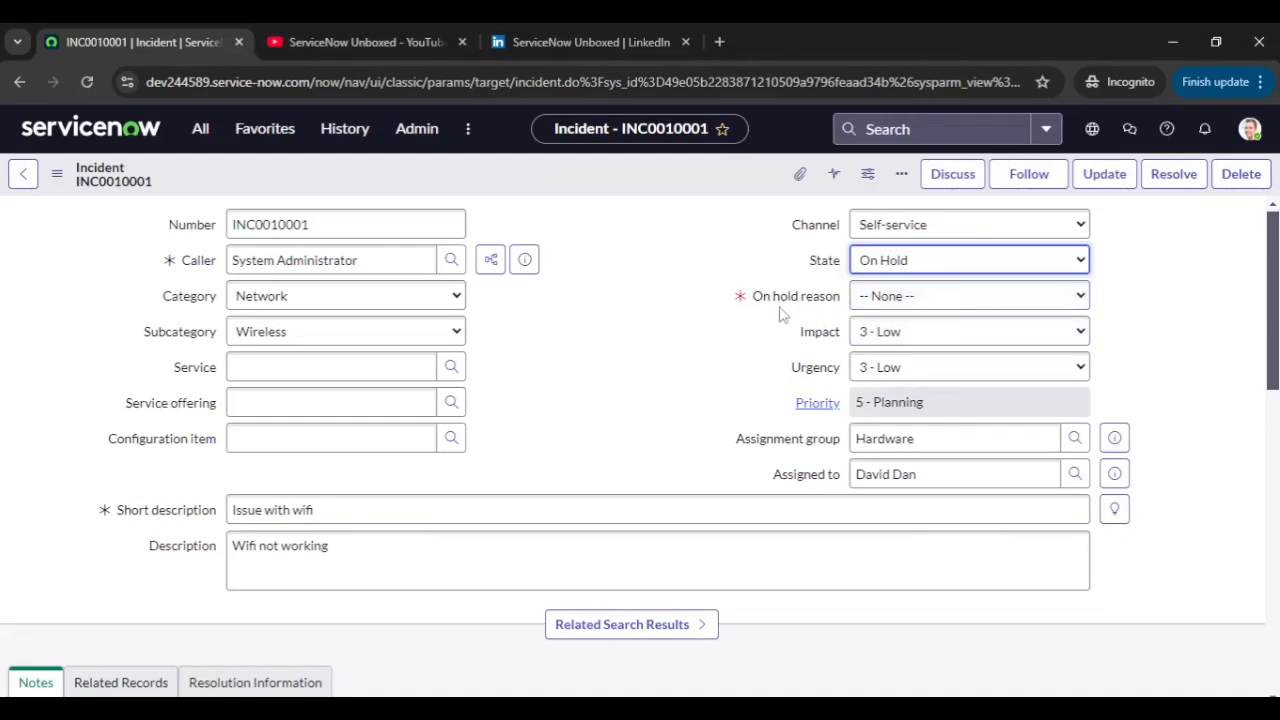
{"action": "left_click", "coordinate": [868, 303]}
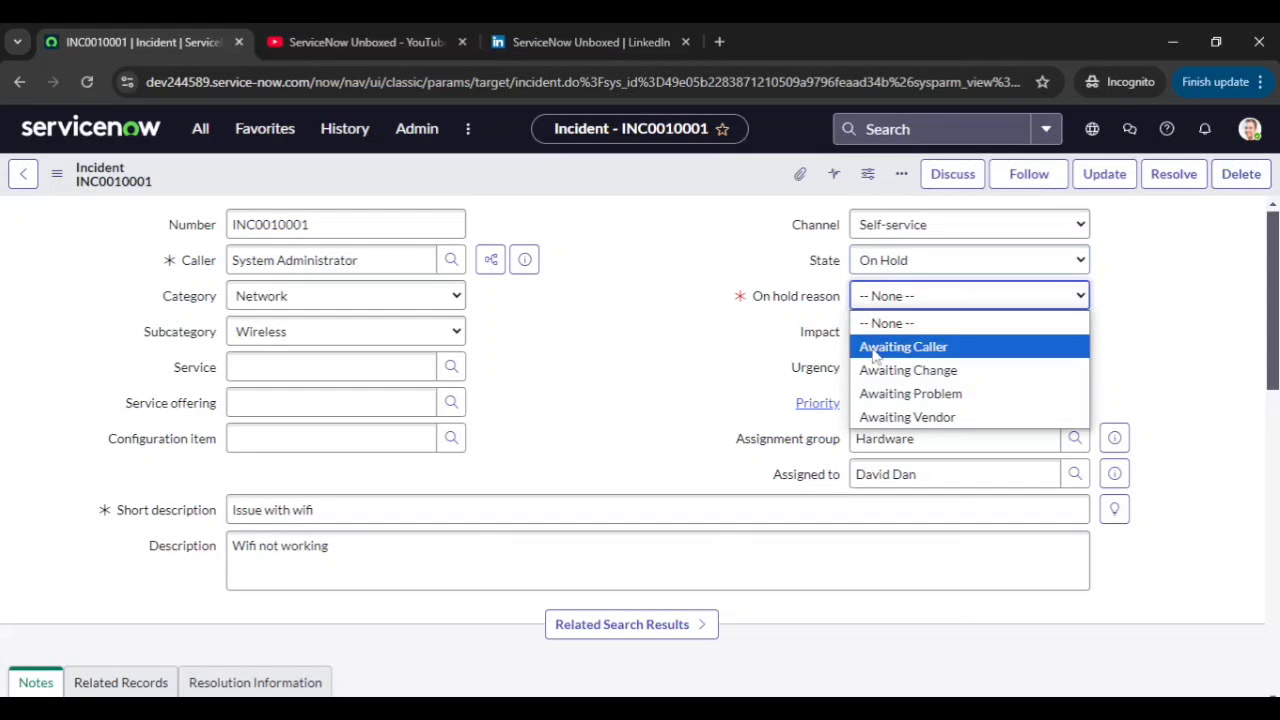
{"action": "left_click", "coordinate": [875, 347]}
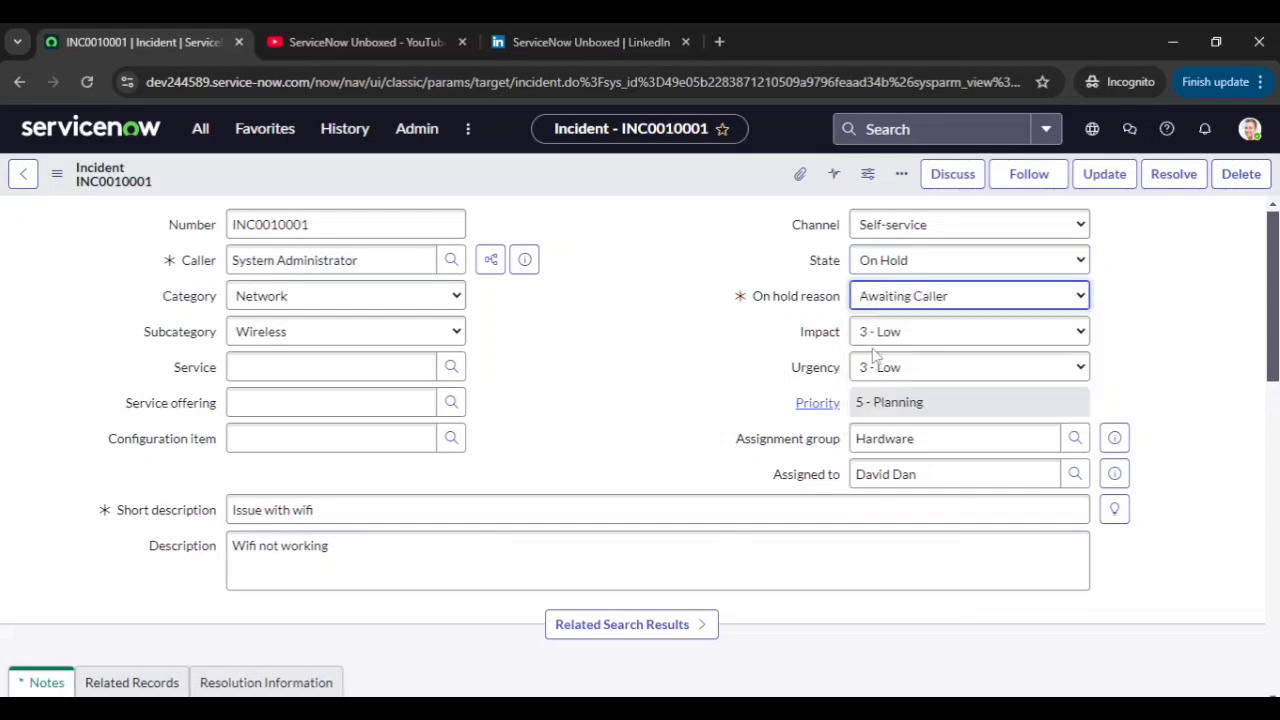
{"action": "scroll", "coordinate": [680, 408], "scroll_direction": "down", "scroll_amount": 3}
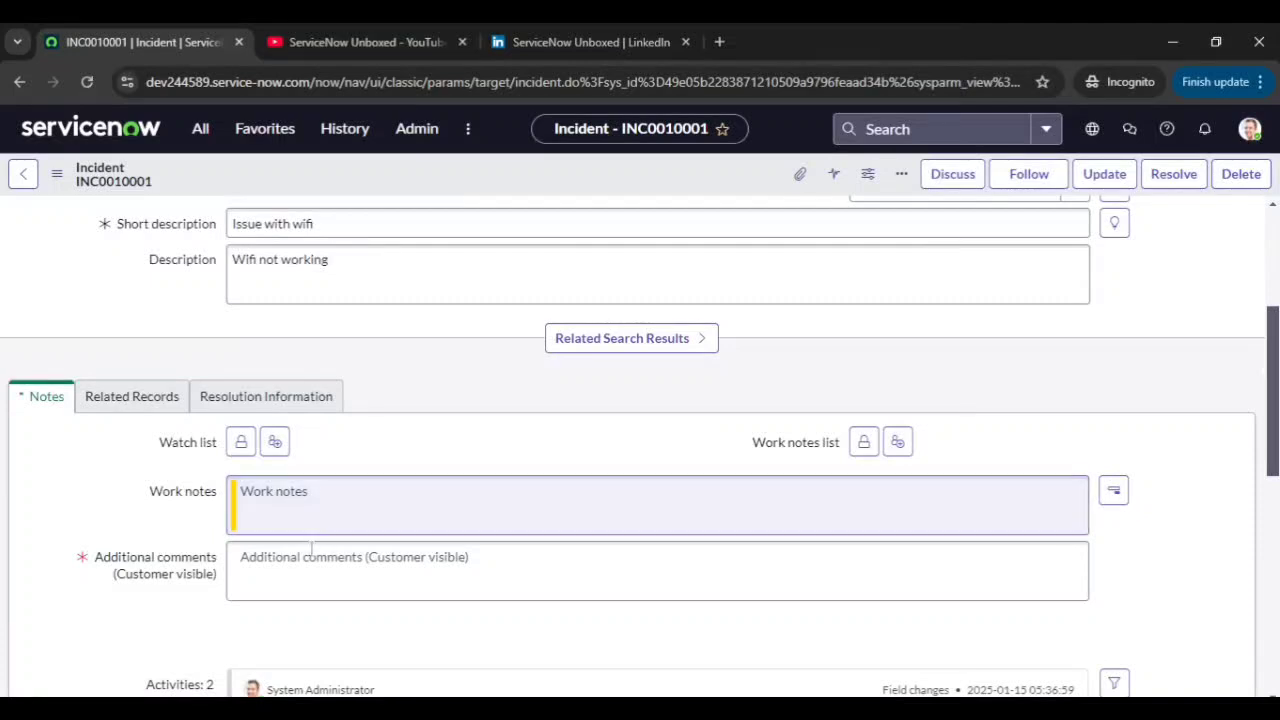
{"action": "scroll", "coordinate": [300, 560], "scroll_direction": "down", "scroll_amount": 1}
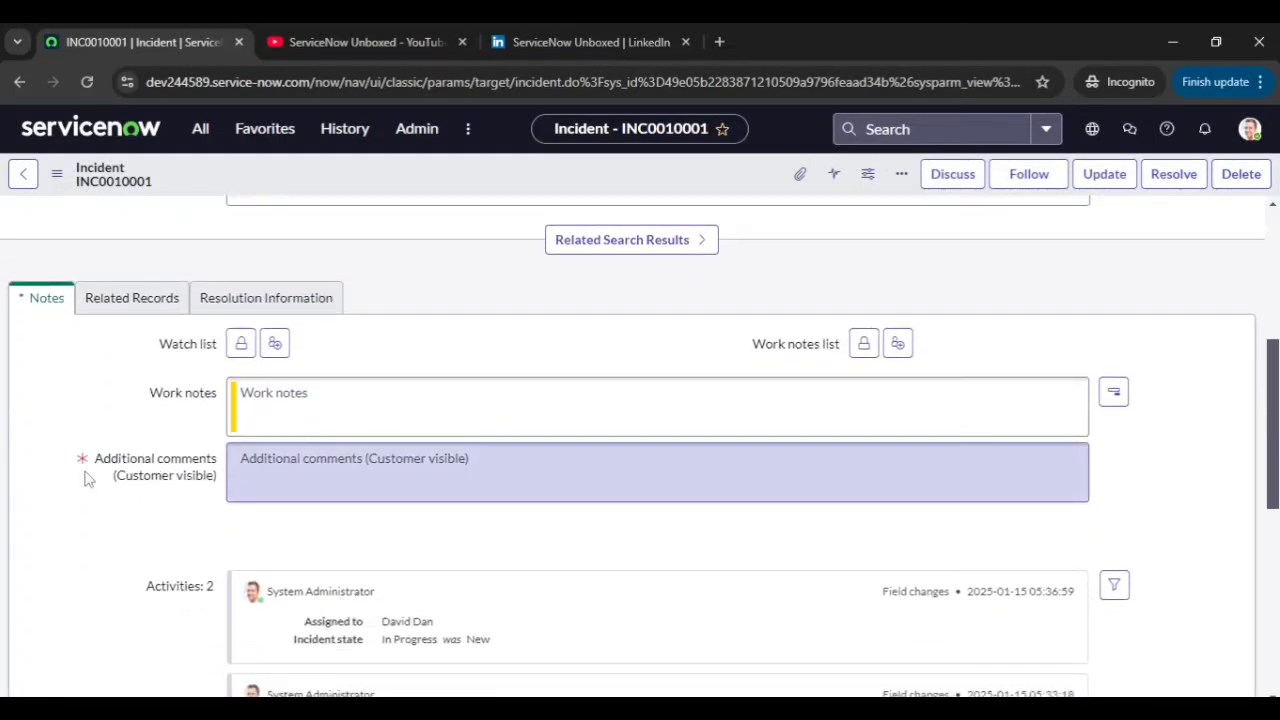
{"action": "scroll", "coordinate": [546, 405], "scroll_direction": "up", "scroll_amount": 4}
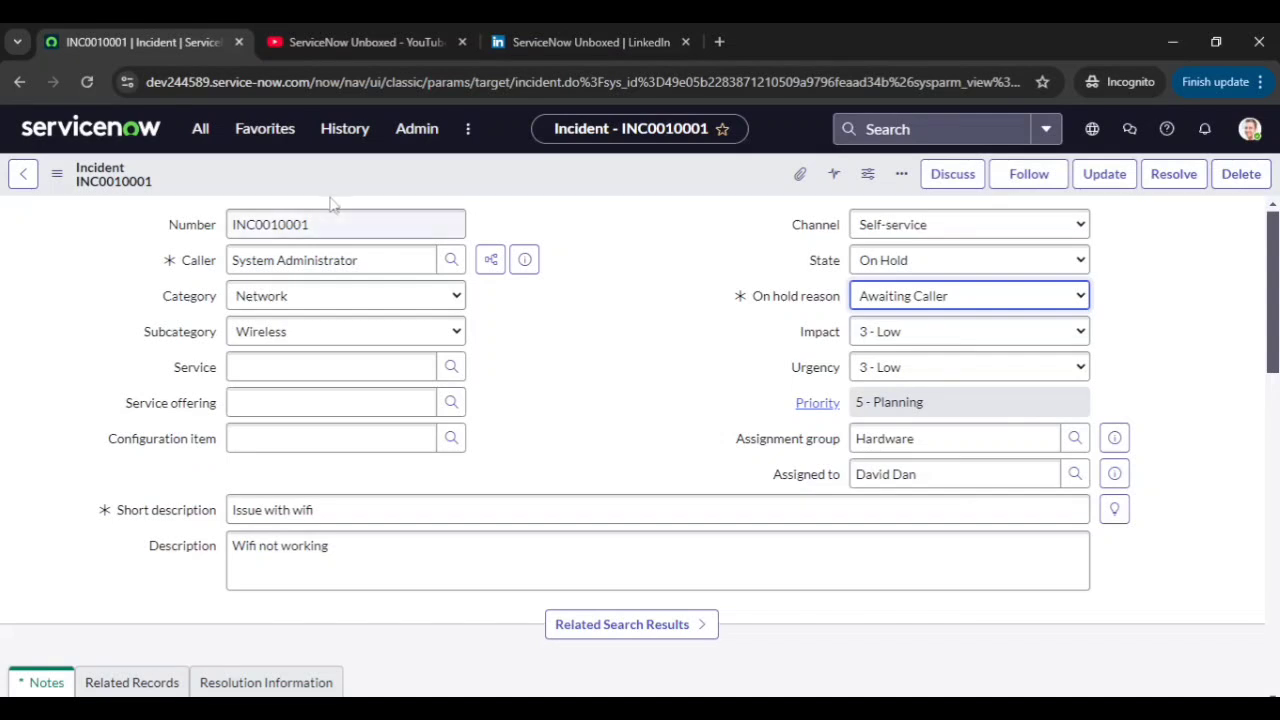
{"action": "mouse_move", "coordinate": [170, 262]}
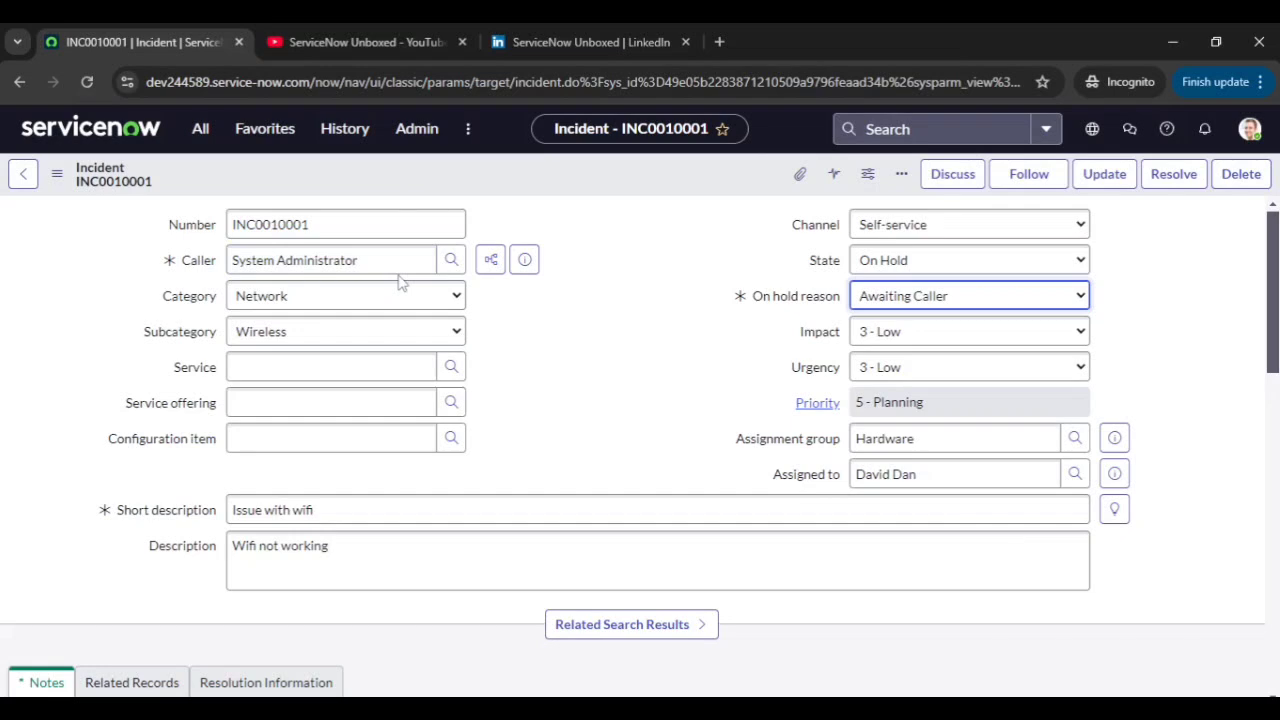
- Set the incident's state back to In Progress
{"action": "left_click", "coordinate": [872, 262]}
{"action": "left_click", "coordinate": [880, 309]}
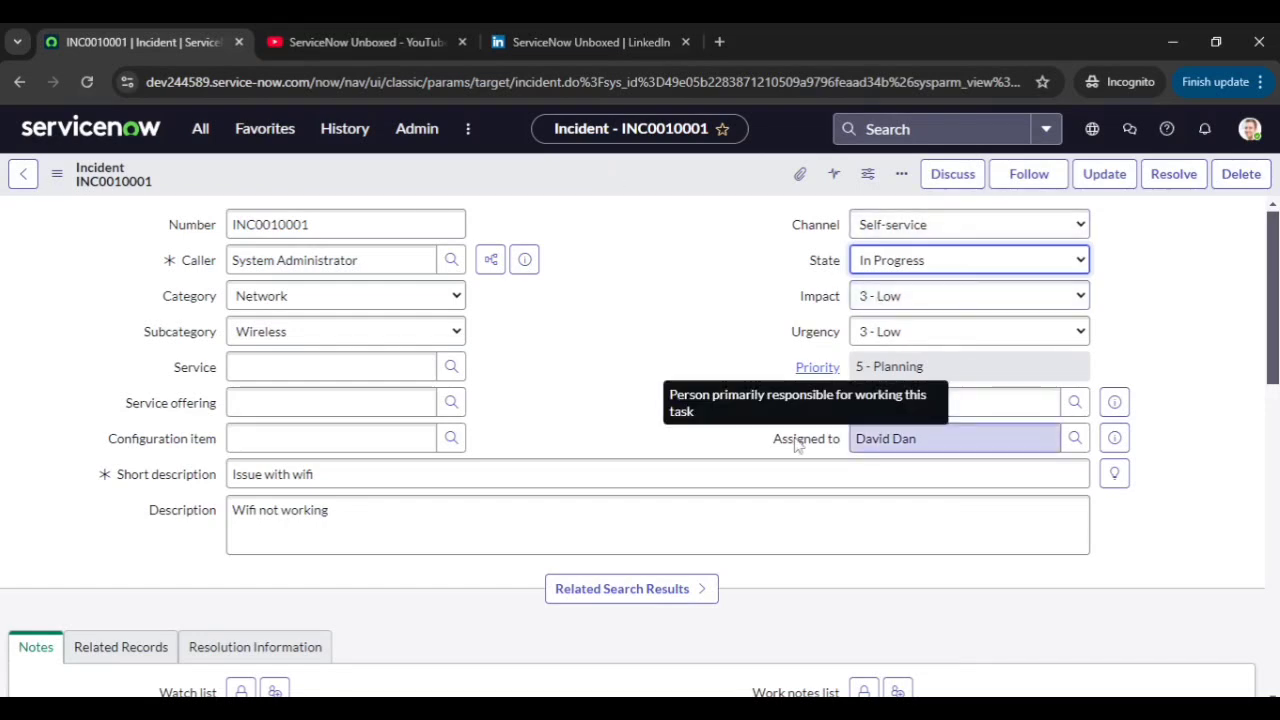
{"action": "scroll", "coordinate": [585, 461], "scroll_direction": "down", "scroll_amount": 2}
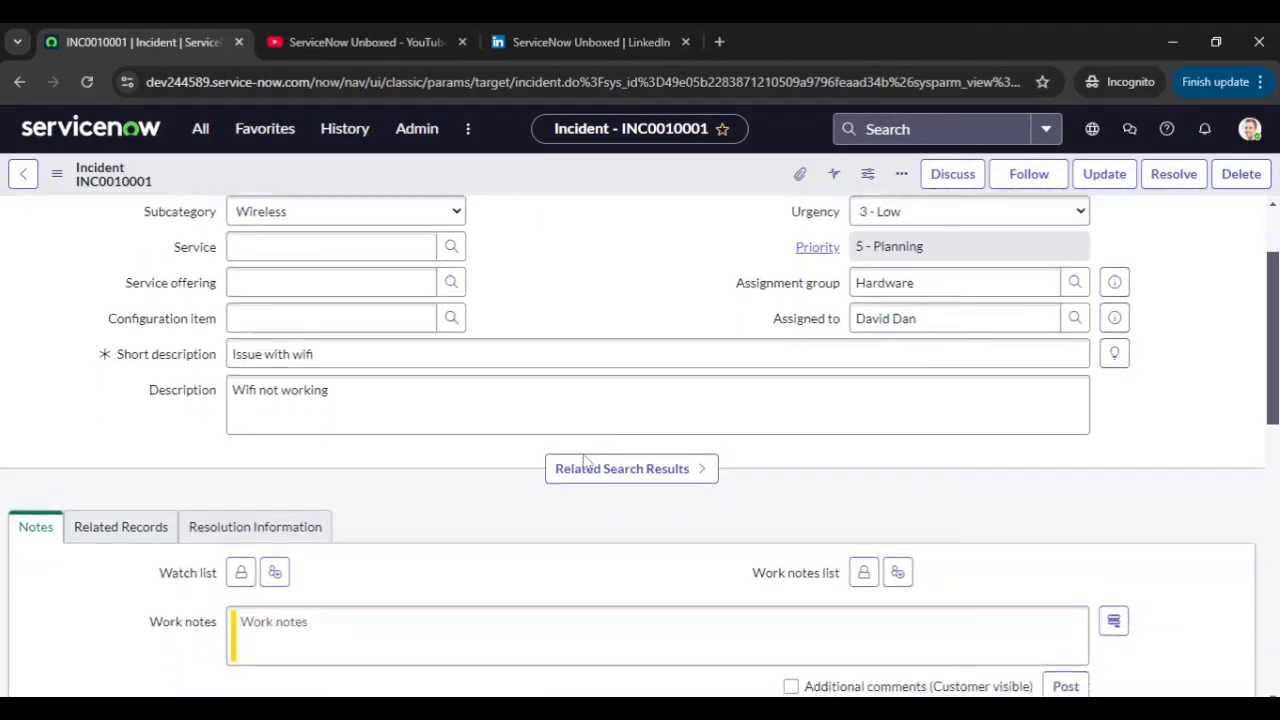
{"action": "scroll", "coordinate": [585, 461], "scroll_direction": "up", "scroll_amount": 2}
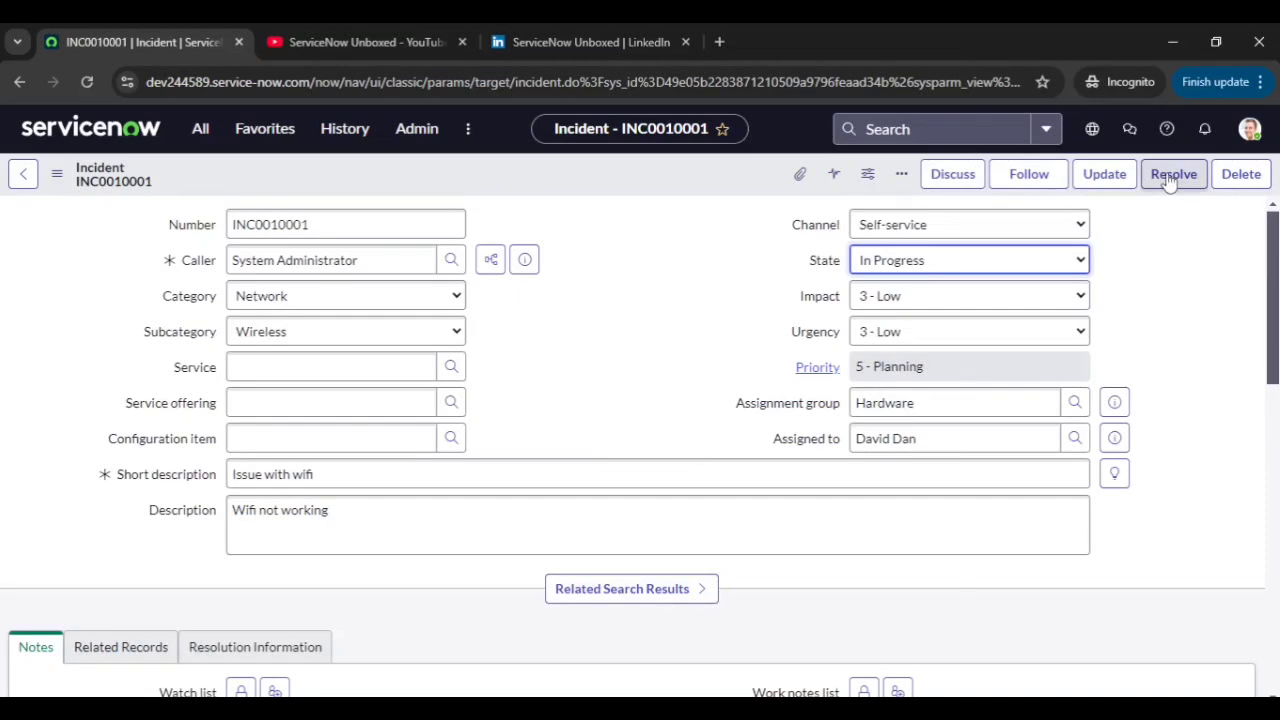
- Resolve the incident with the resolution code Solution provided and the resolution notes "Issue has been fixed"
{"action": "left_click", "coordinate": [1170, 177]}
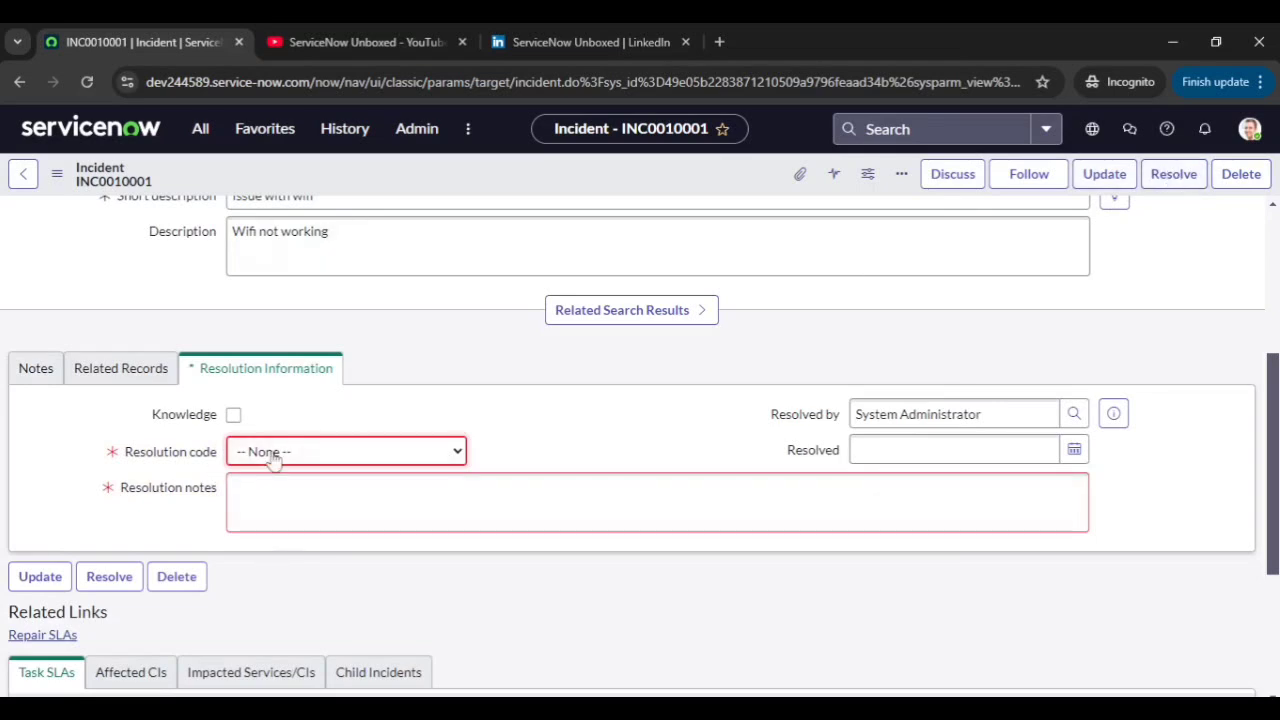
{"action": "left_click", "coordinate": [317, 453]}
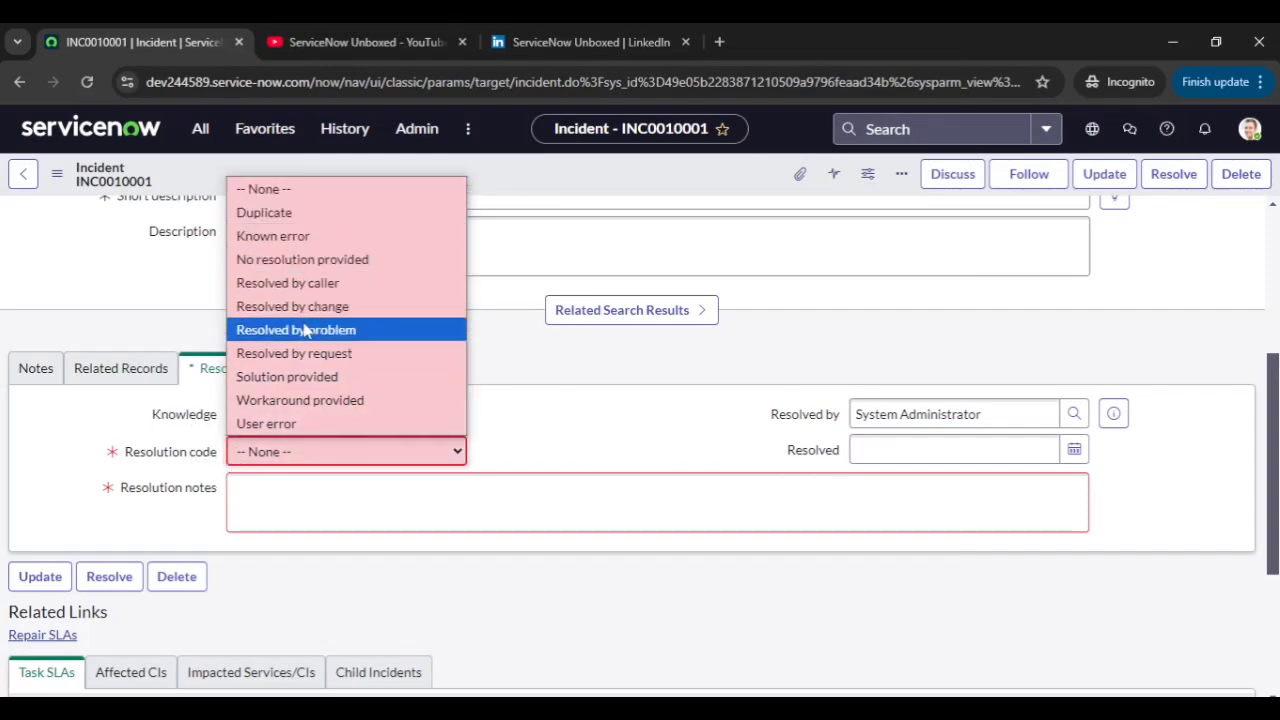
{"action": "left_click", "coordinate": [291, 385]}
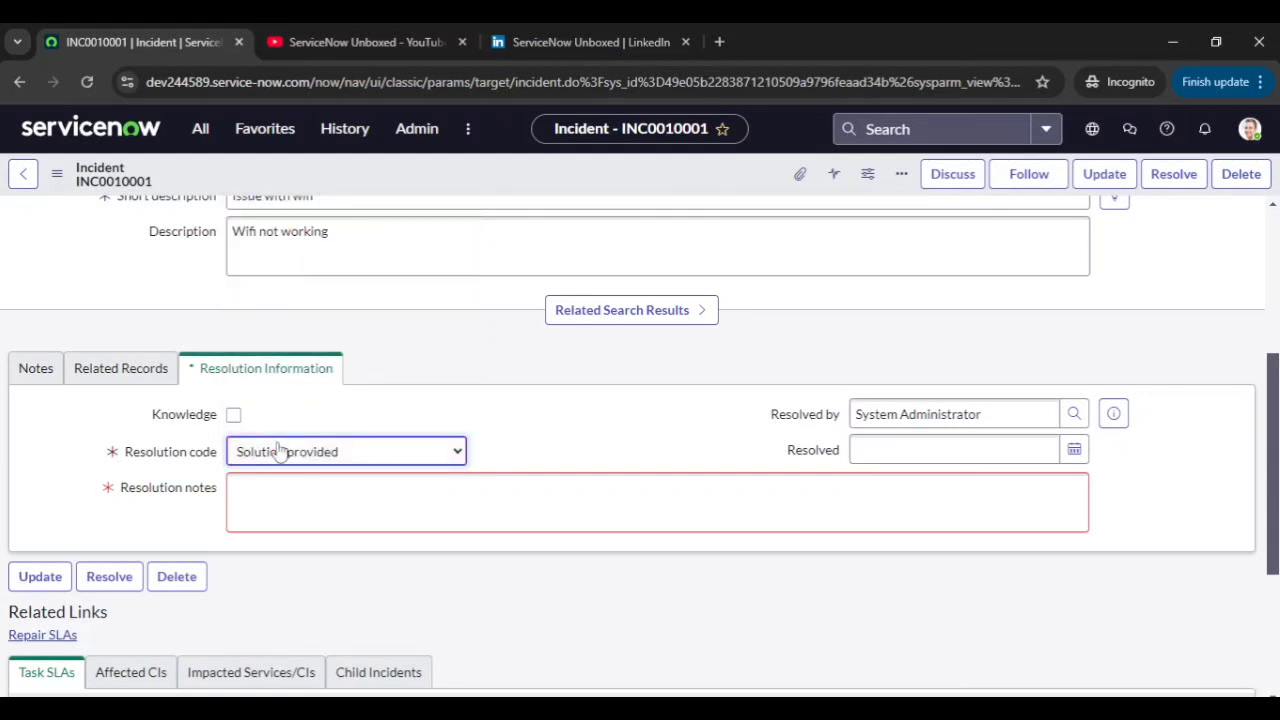
{"action": "left_click", "coordinate": [266, 514]}
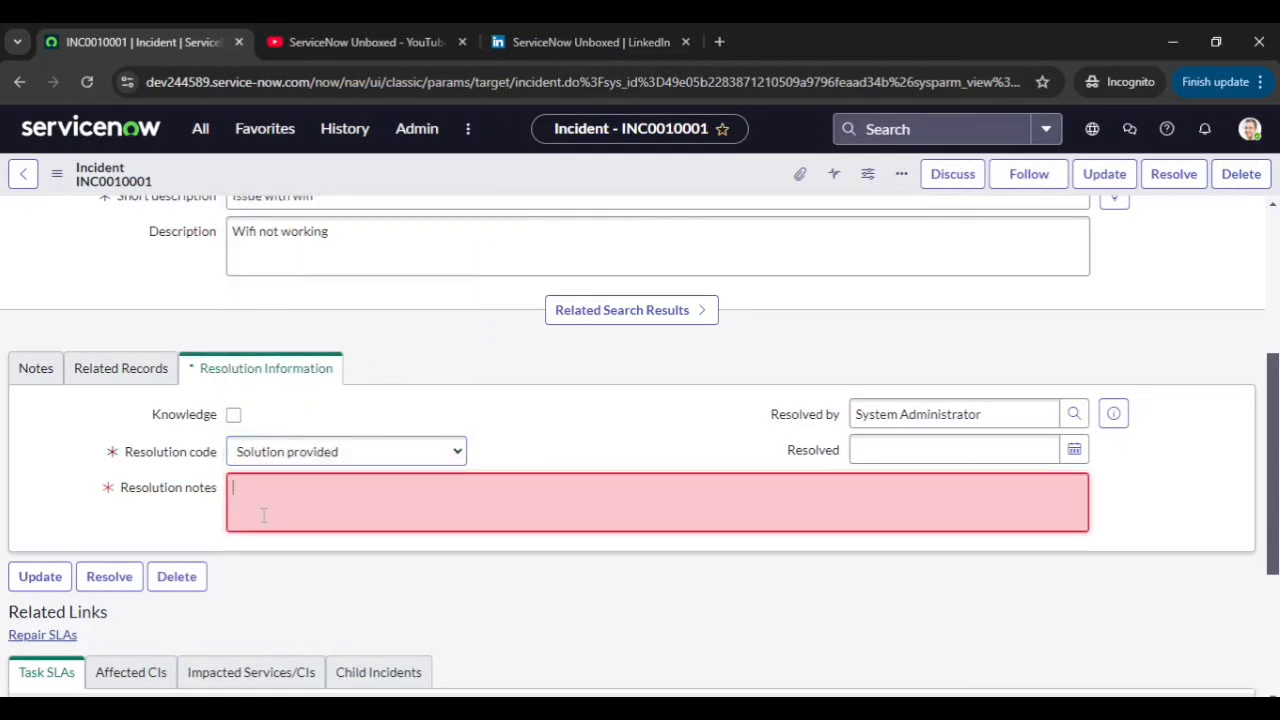
{"action": "type", "text": "Issue has been fixed"}
{"action": "left_click", "coordinate": [600, 428]}
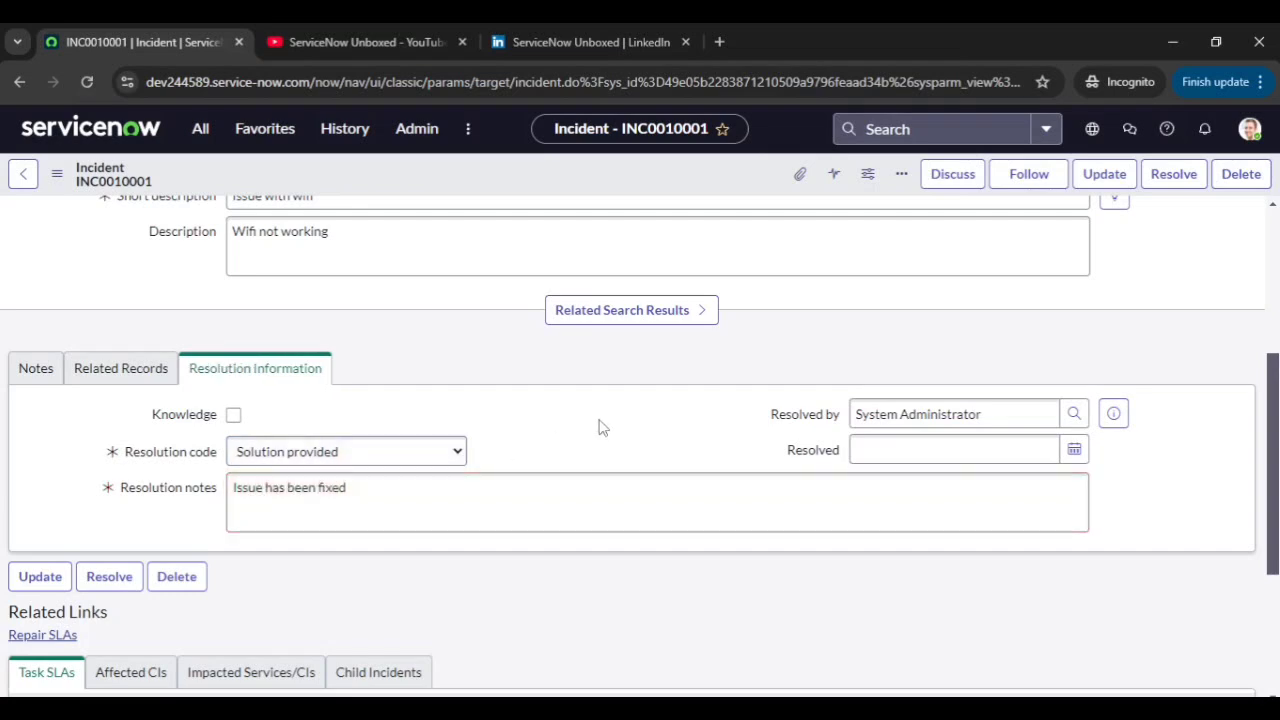
{"action": "left_click", "coordinate": [1166, 176]}
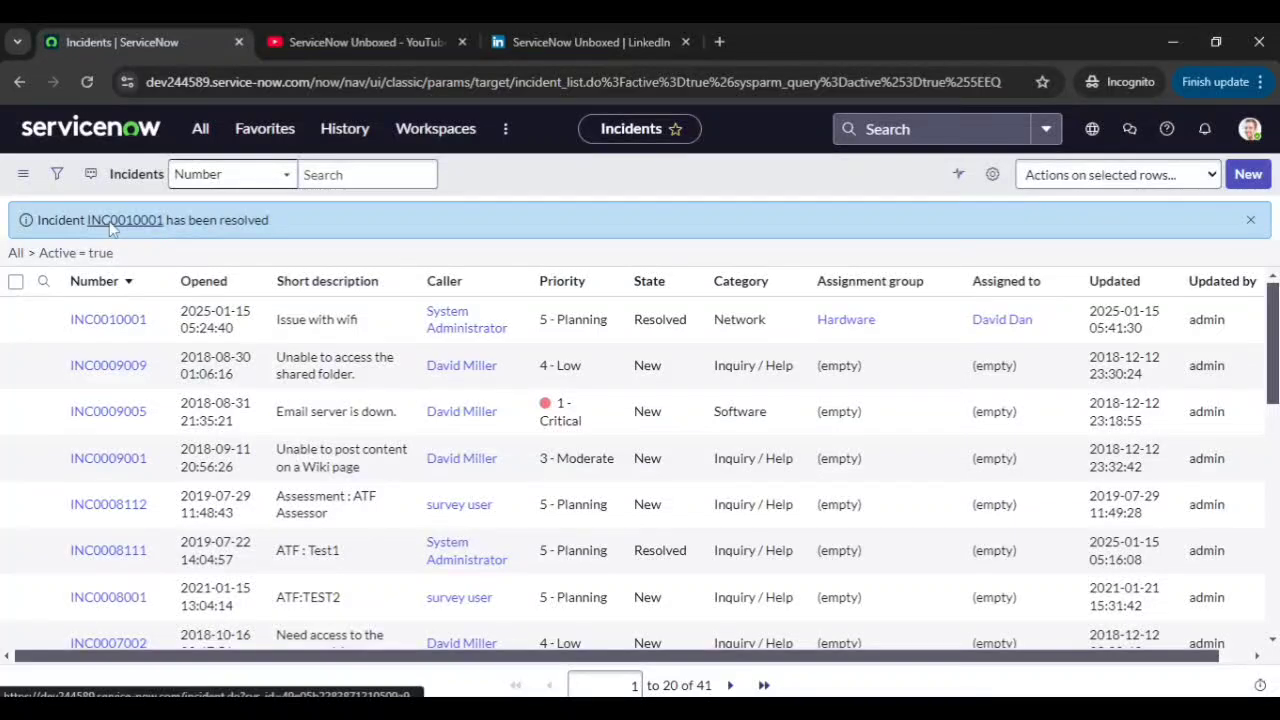
- Reopen the resolved wifi incident's record, review its state options, and close the incident
{"action": "left_click", "coordinate": [112, 226]}
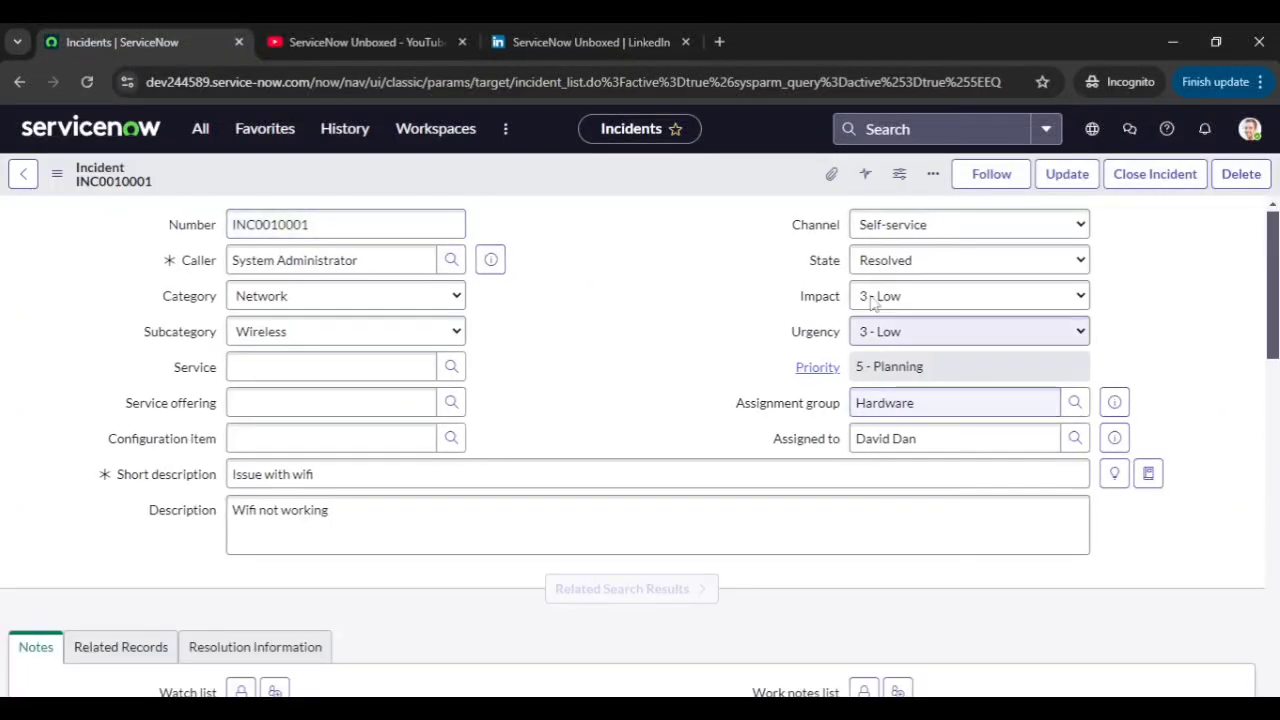
{"action": "left_click", "coordinate": [880, 262]}
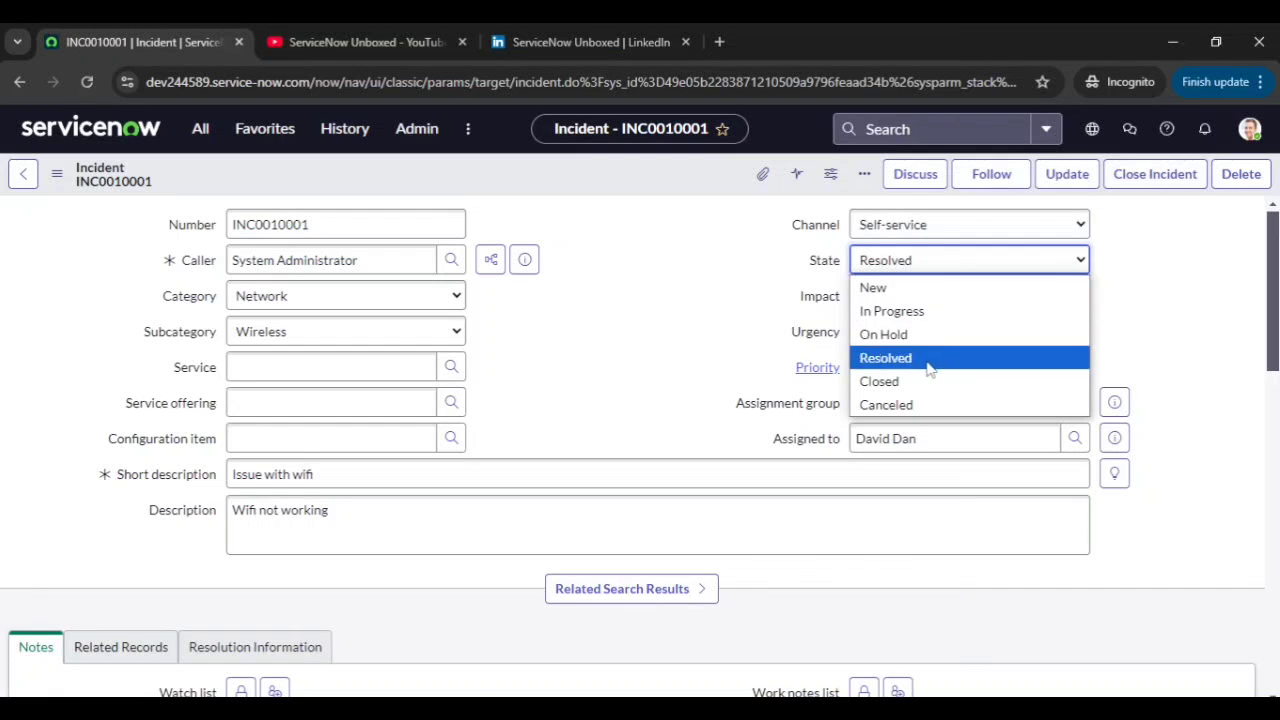
{"action": "left_click", "coordinate": [1158, 233]}
{"action": "left_click", "coordinate": [1130, 173]}
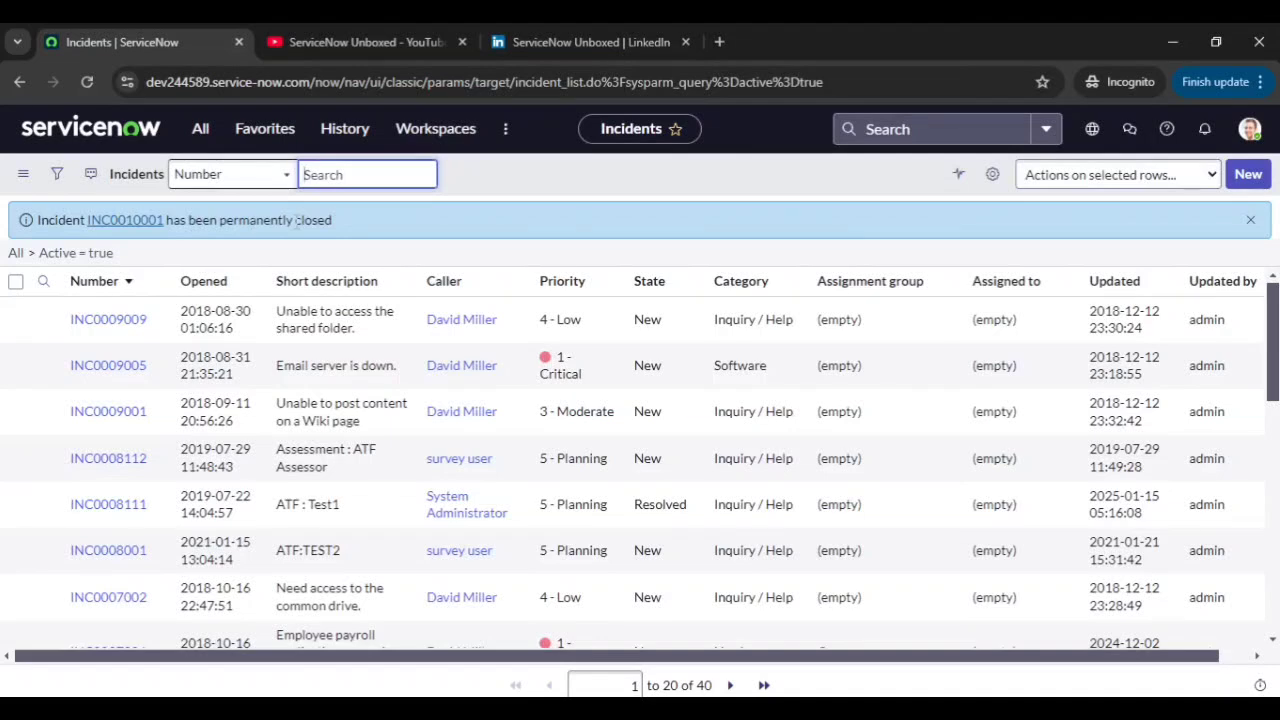
- Open the closed wifi incident and examine which fields are locked and what its activity history records
{"action": "left_click", "coordinate": [118, 224]}
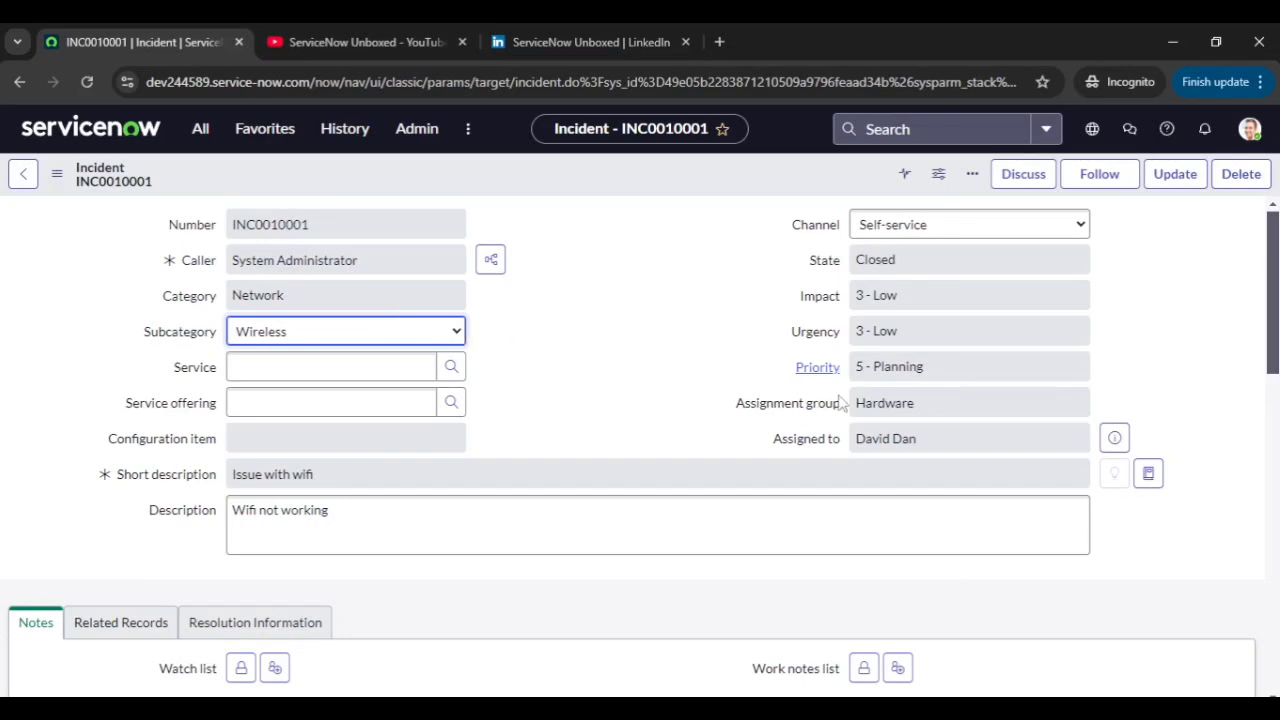
{"action": "scroll", "coordinate": [616, 487], "scroll_direction": "down", "scroll_amount": 10}
{"action": "scroll", "coordinate": [616, 487], "scroll_direction": "up", "scroll_amount": 10}
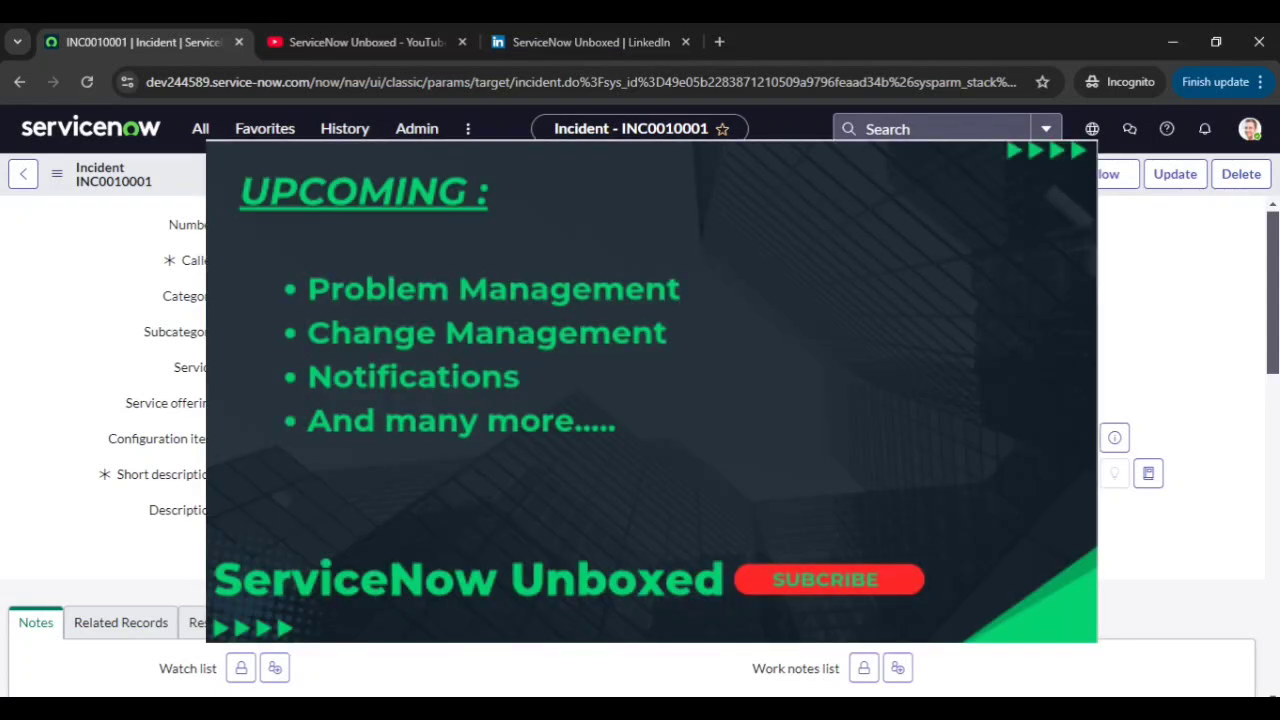
{"action": "scroll", "coordinate": [640, 420], "scroll_direction": "down", "scroll_amount": 5}
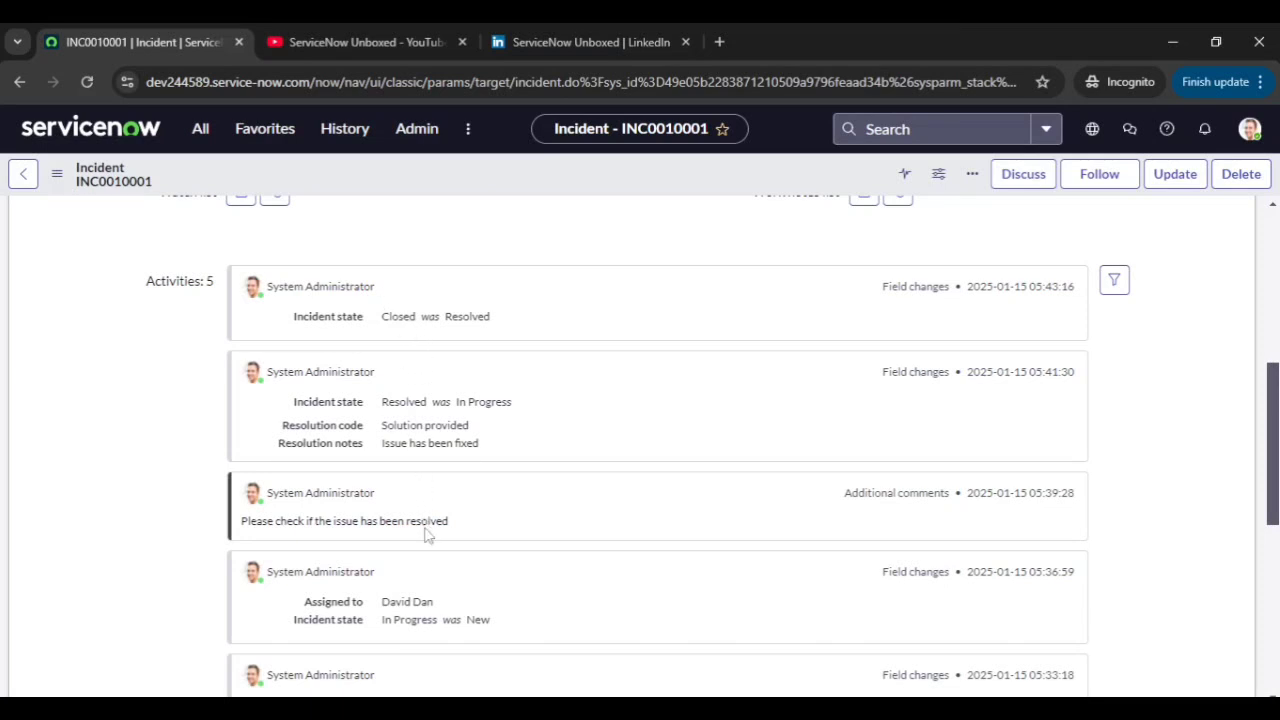
{"action": "scroll", "coordinate": [422, 540], "scroll_direction": "up", "scroll_amount": 5}
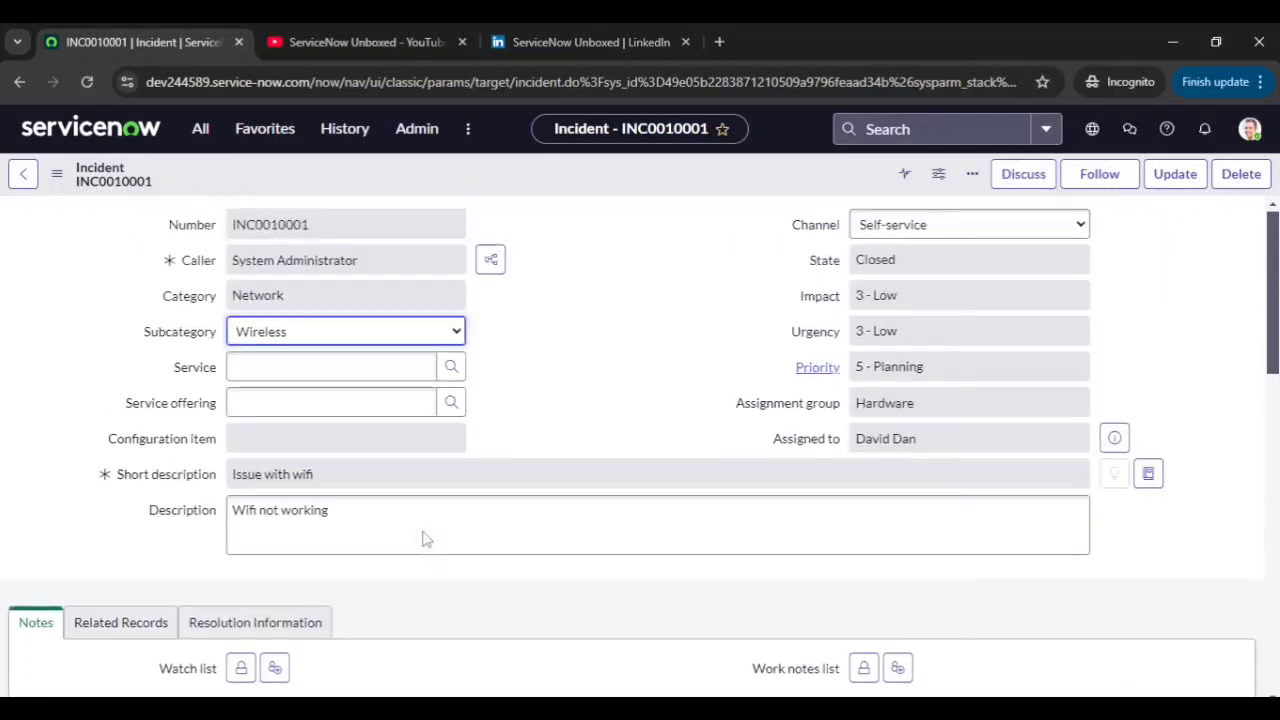